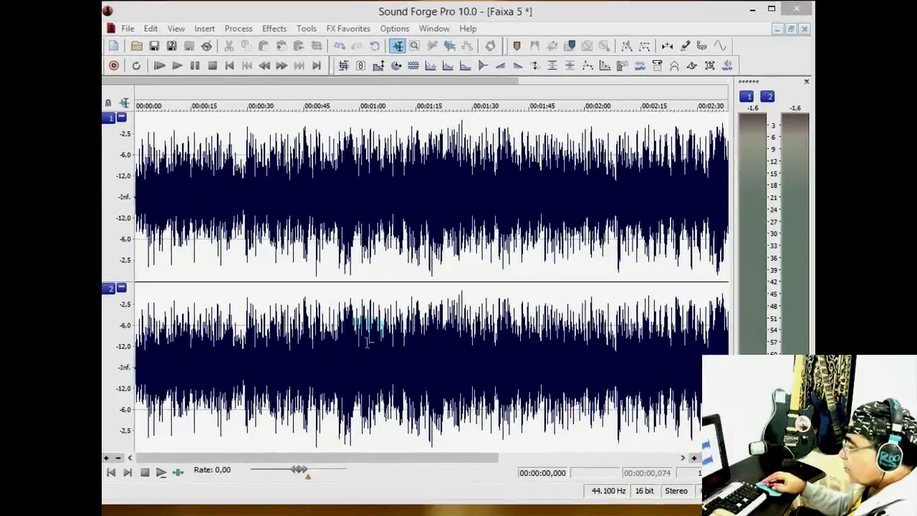
- Delete the silent lead-in of about 0.08 seconds at the very start of the track
left_click(369, 337)
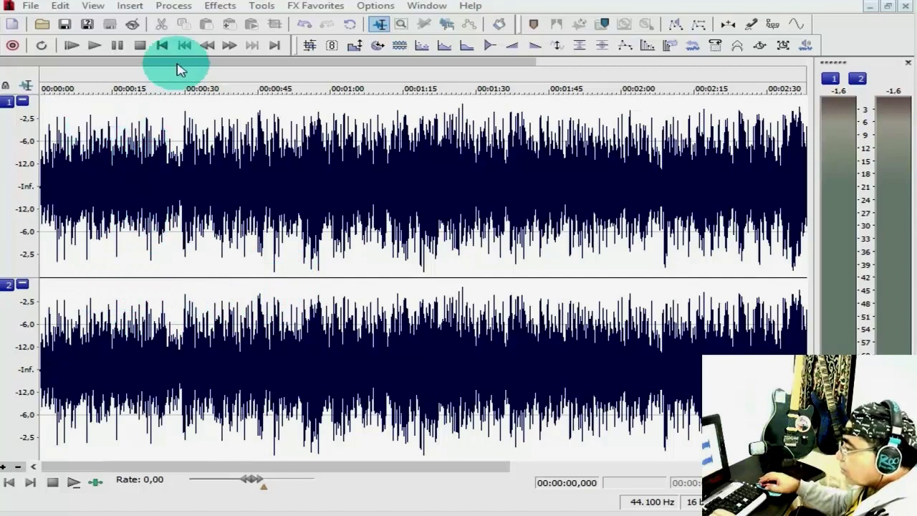
left_click(48, 266)
scroll(48, 265, "up", 5)
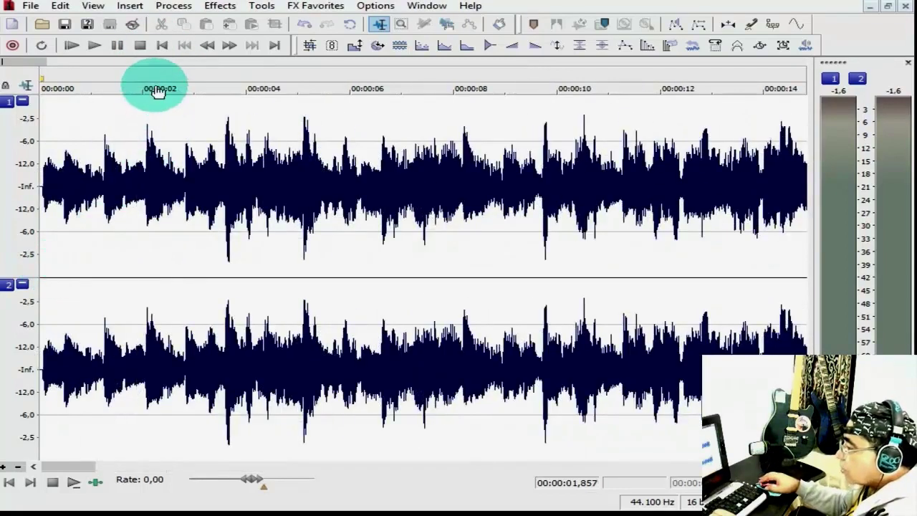
left_click(162, 46)
scroll(161, 202, "up", 5)
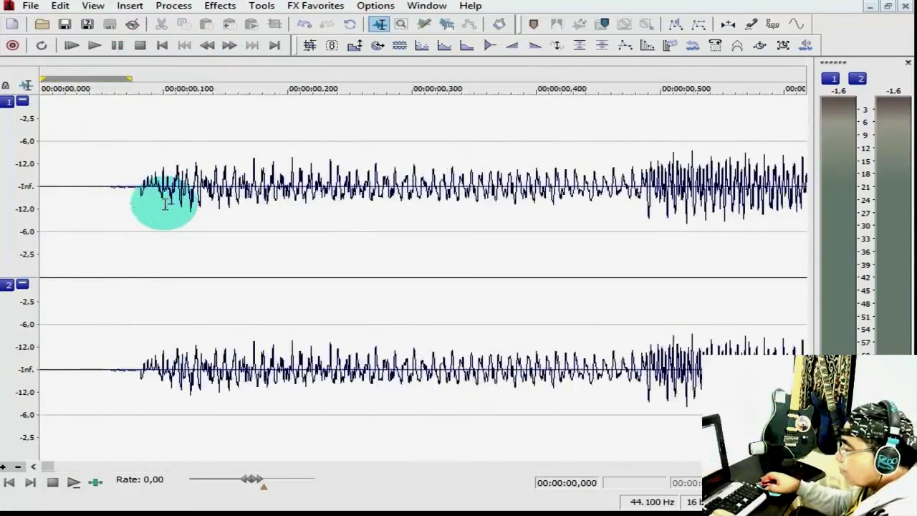
scroll(165, 203, "up", 1)
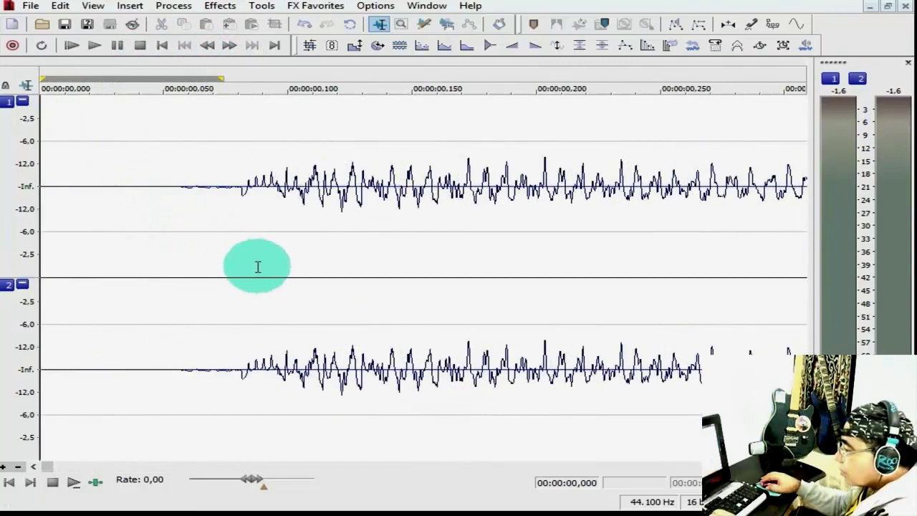
left_click(230, 275)
left_click_drag(230, 275, 6, 285)
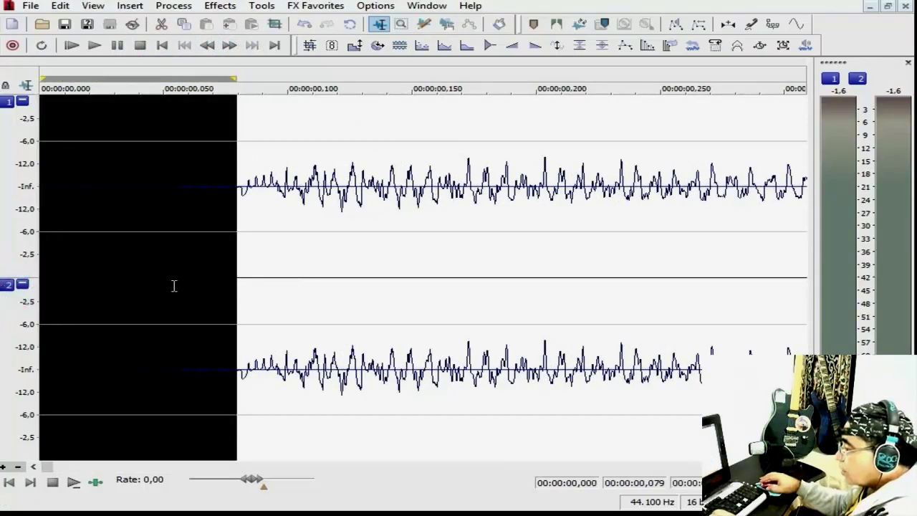
left_click(246, 285)
left_click_drag(237, 284, 231, 289)
key("Delete")
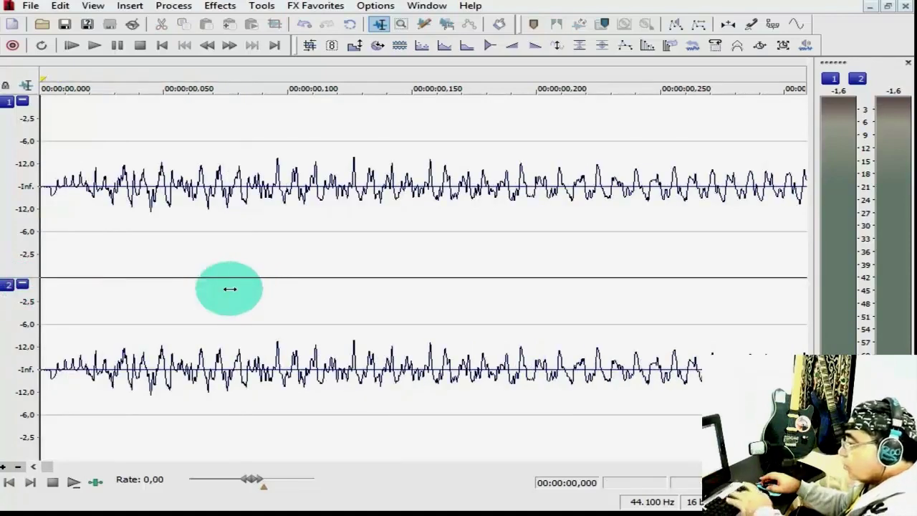
- Play the track's ending from about 3:44.7 and delete the trailing silence from about 3:48.4 onward
scroll(277, 260, "down", 10)
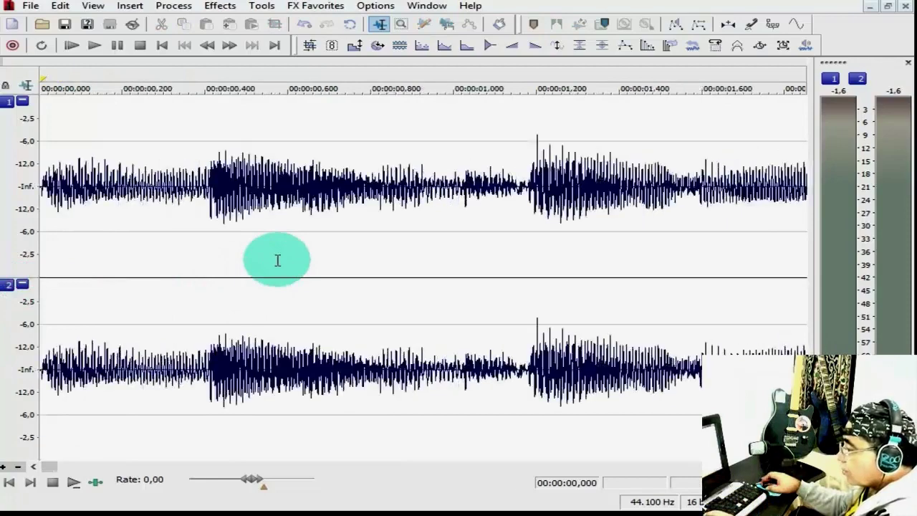
scroll(278, 260, "down", 2)
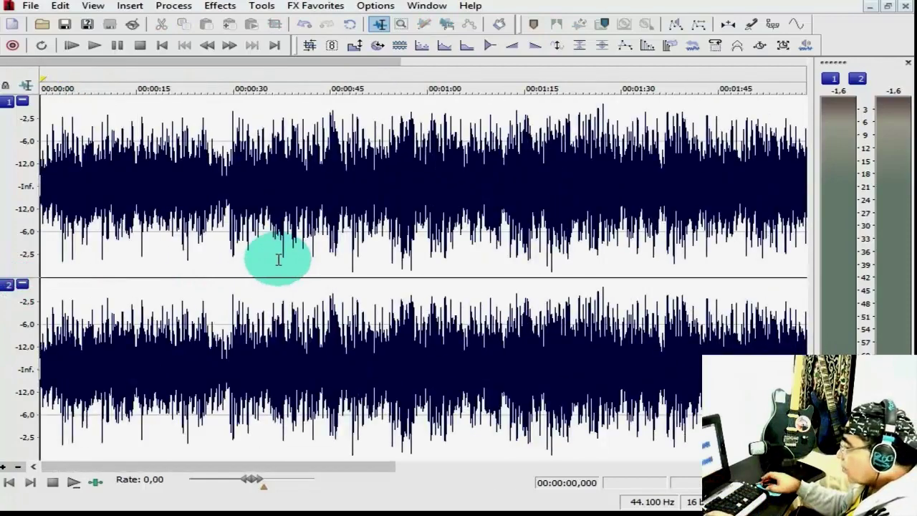
scroll(278, 260, "down", 1)
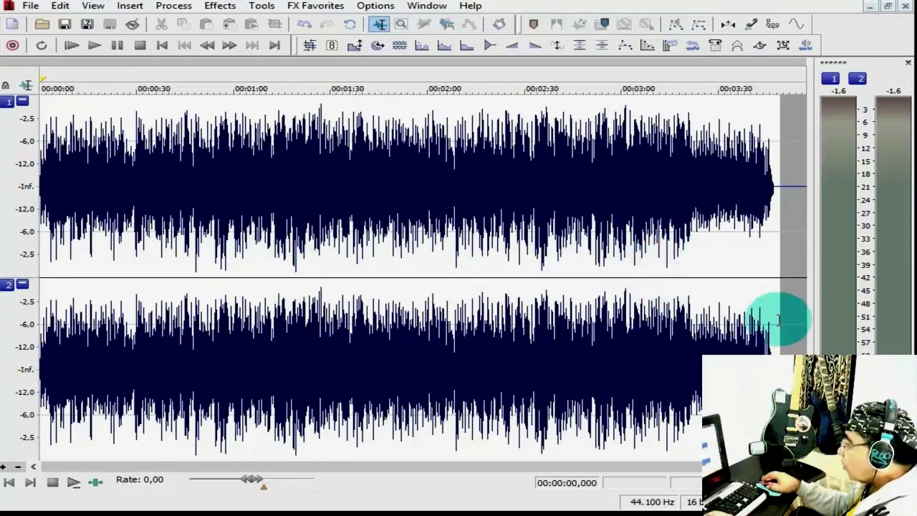
left_click(753, 284)
scroll(733, 283, "up", 5)
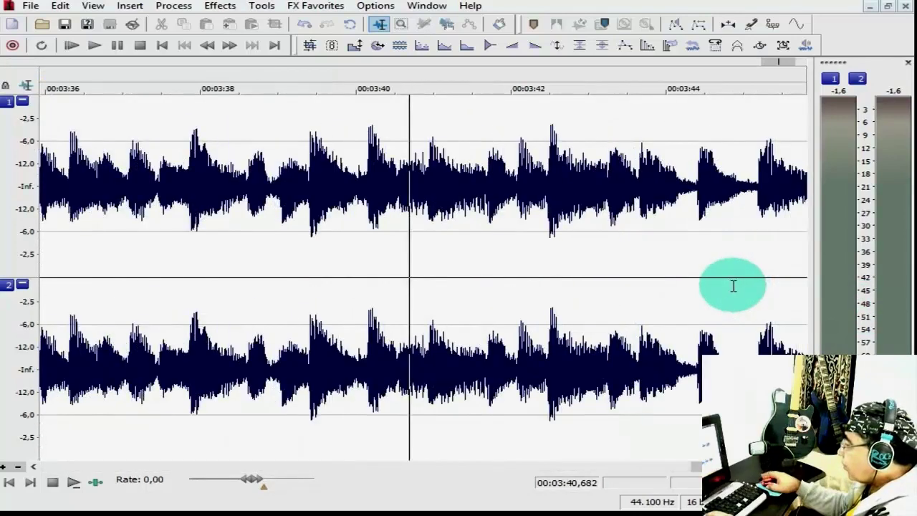
scroll(732, 288, "down", 2)
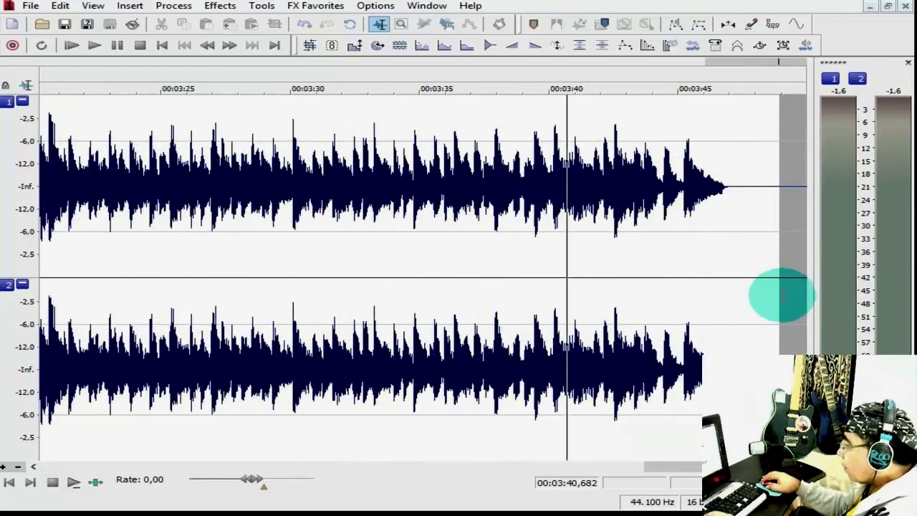
left_click(748, 322)
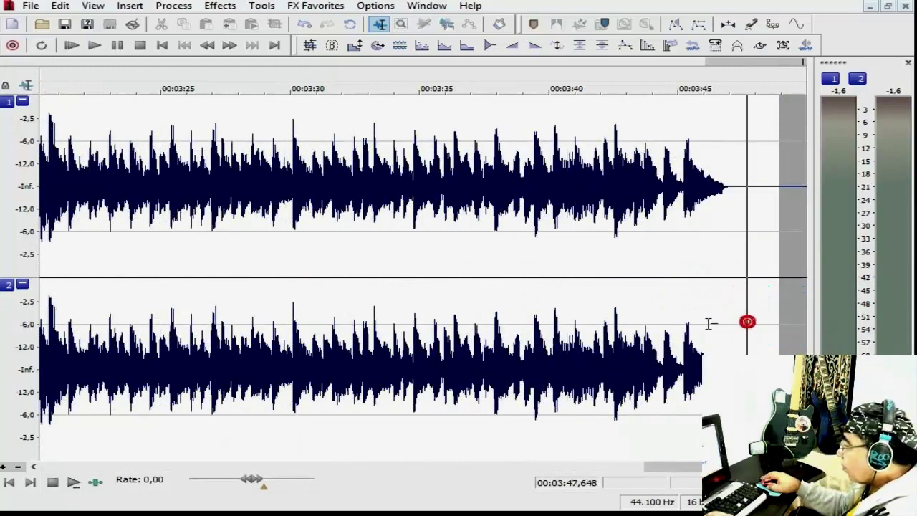
left_click(666, 310)
key("space")
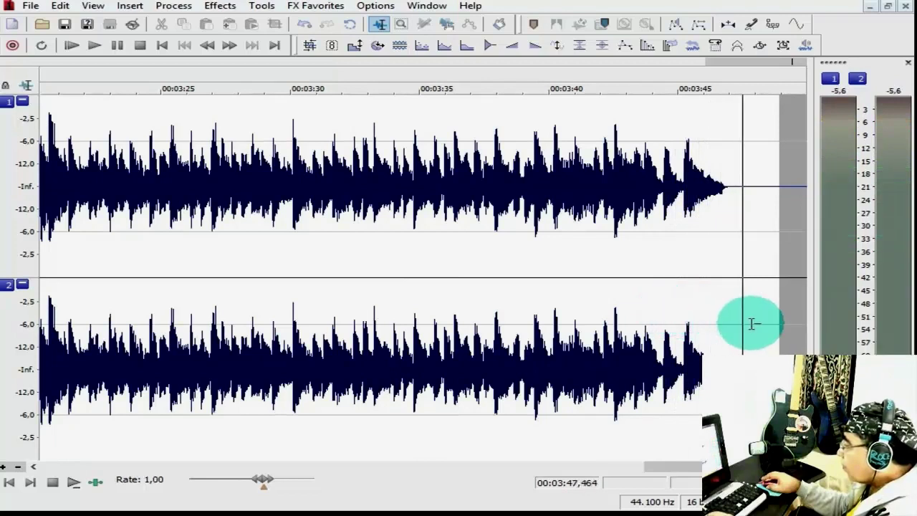
key("space")
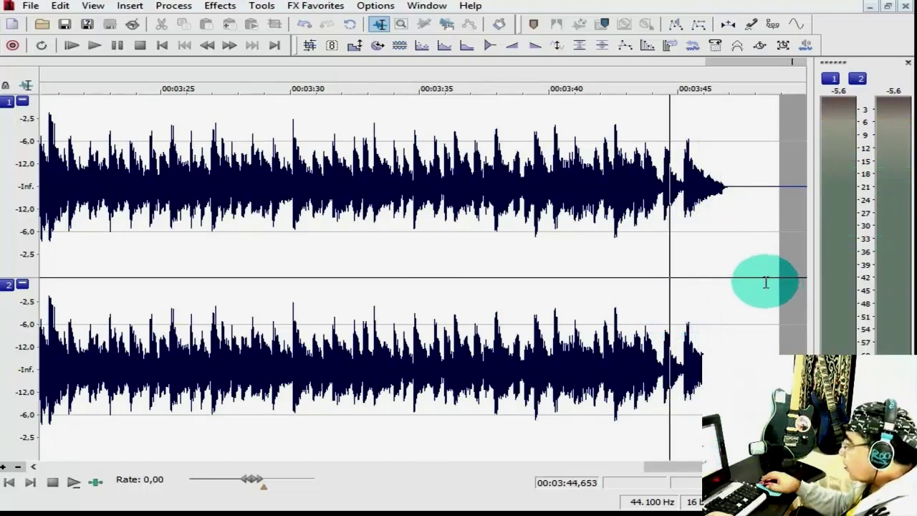
left_click_drag(765, 282, 791, 290)
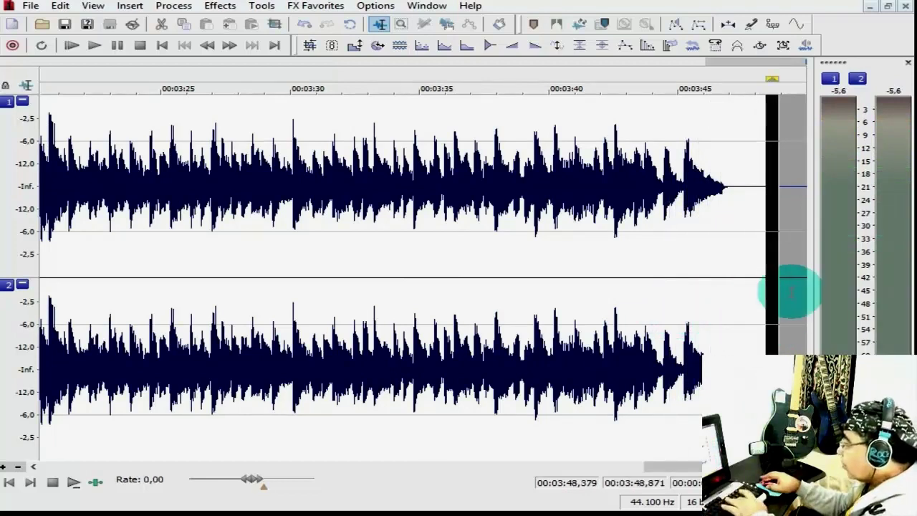
left_click(791, 290)
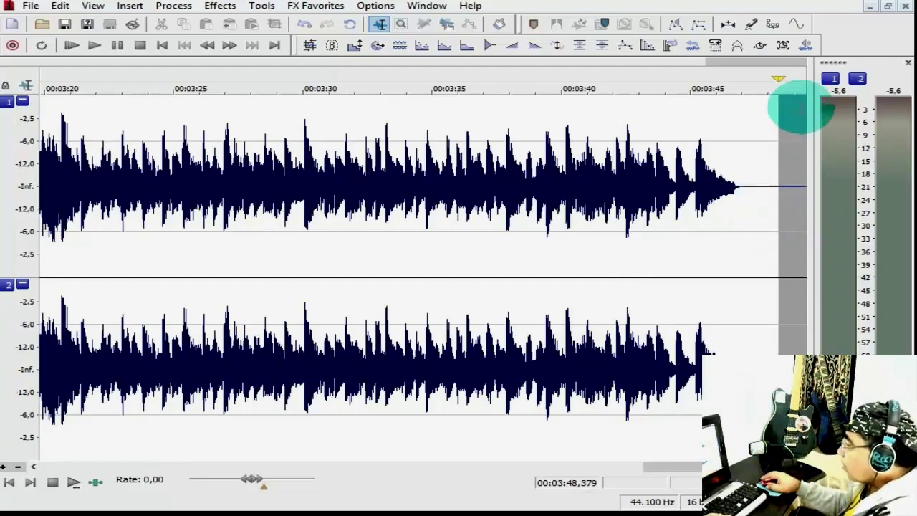
- Insert 2.9 seconds of silence at the cursor at the end of the track
left_click(729, 28)
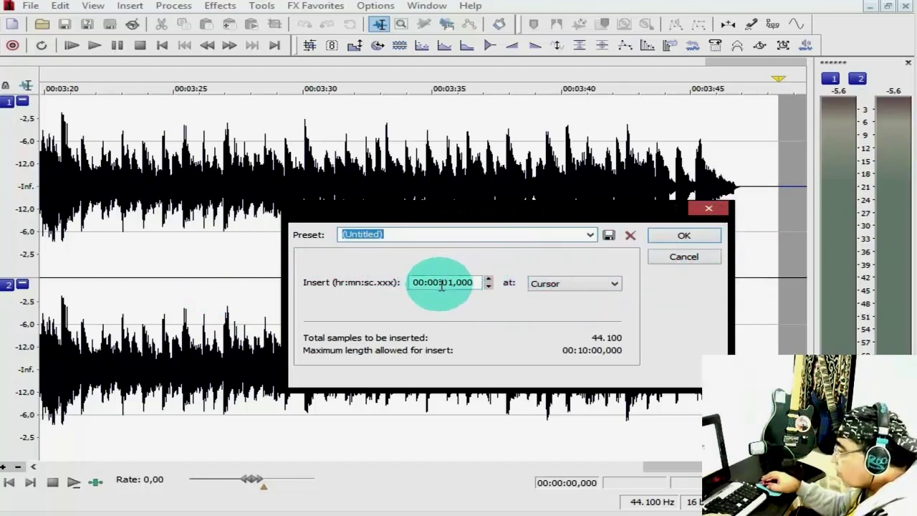
left_click(487, 287)
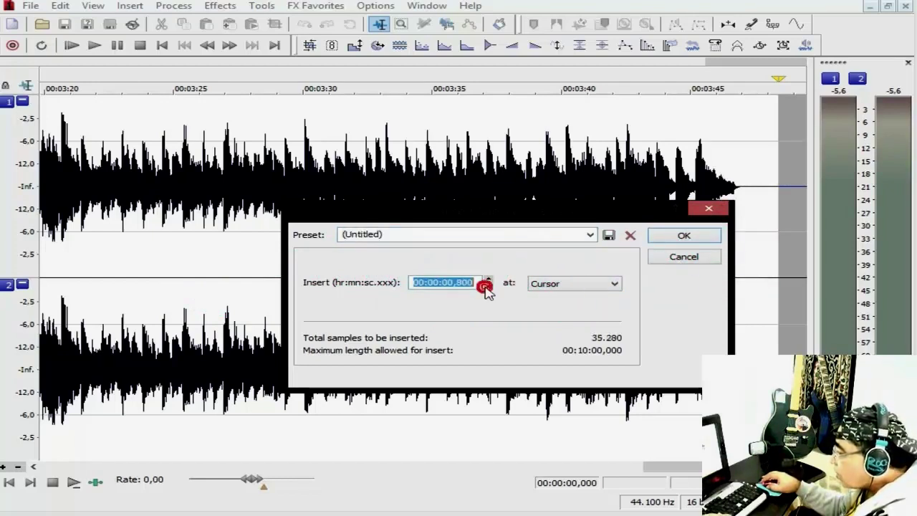
left_click(488, 280)
left_click(488, 279)
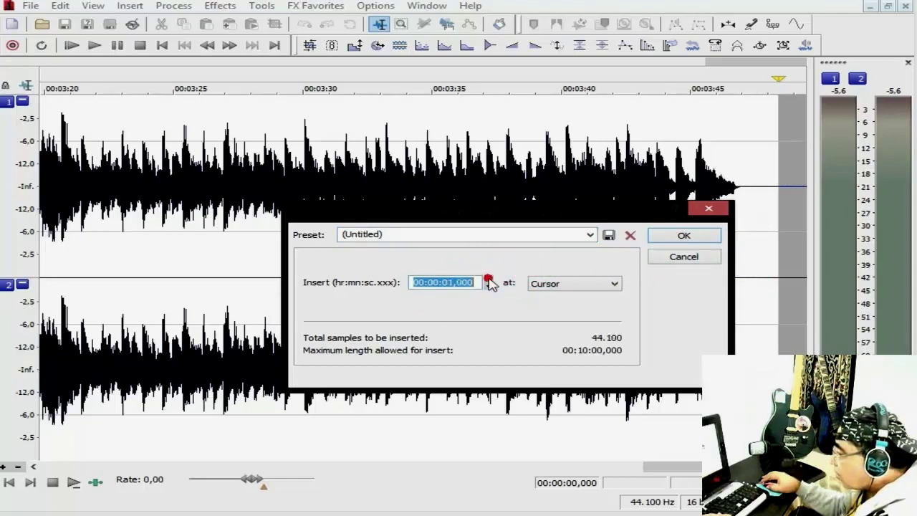
left_click(488, 279)
left_click(488, 279)
left_click(488, 279)
left_click(488, 279)
left_click(488, 280)
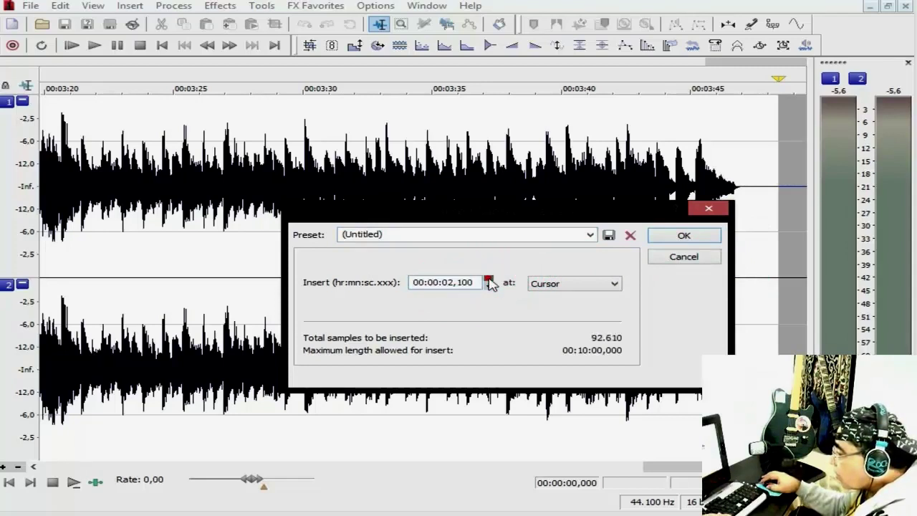
left_click(488, 279)
left_click(488, 279)
left_click(488, 280)
left_click(488, 279)
left_click(488, 279)
left_click(488, 280)
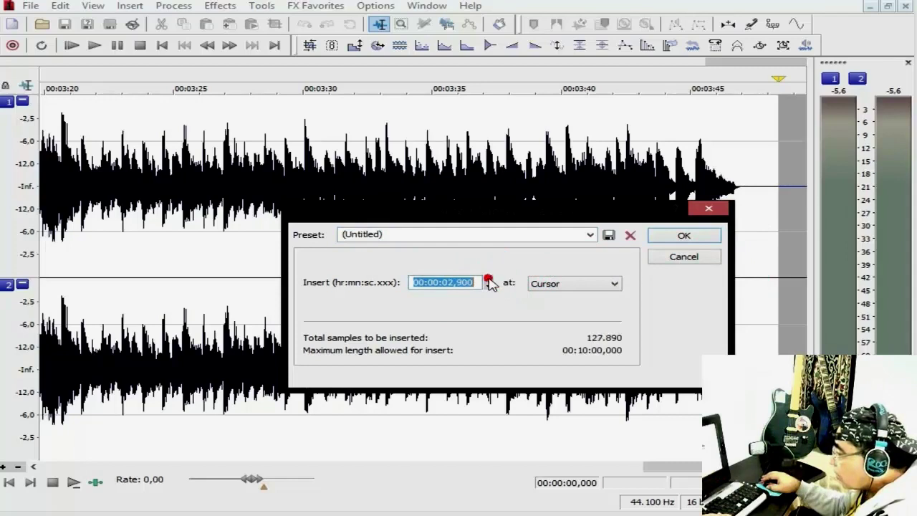
left_click(679, 237)
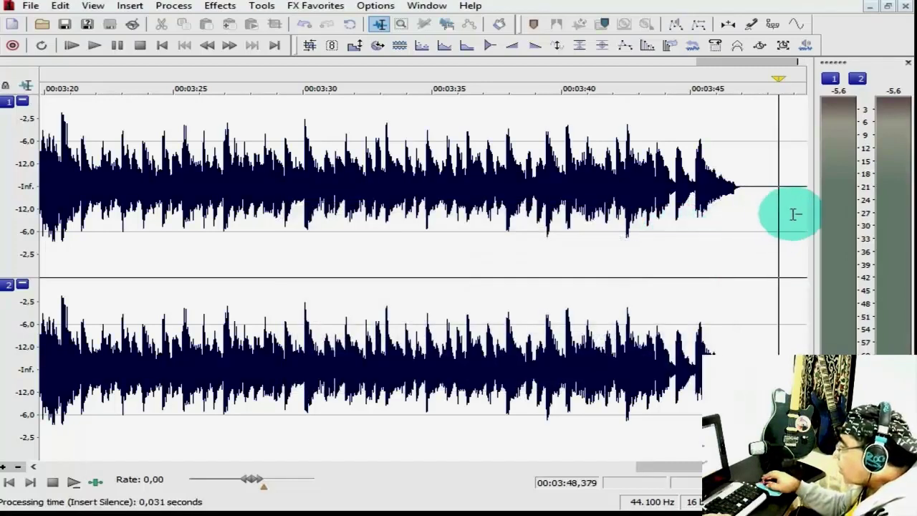
- Select the silent tail after the music and play the ending from about 3:43.1 to check the pause
left_click_drag(739, 252, 833, 265)
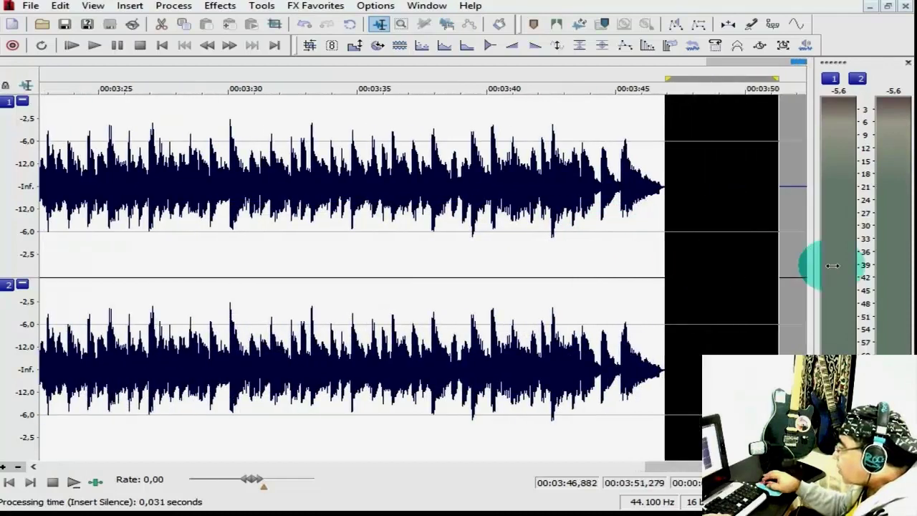
left_click_drag(661, 272, 697, 273)
left_click(569, 262)
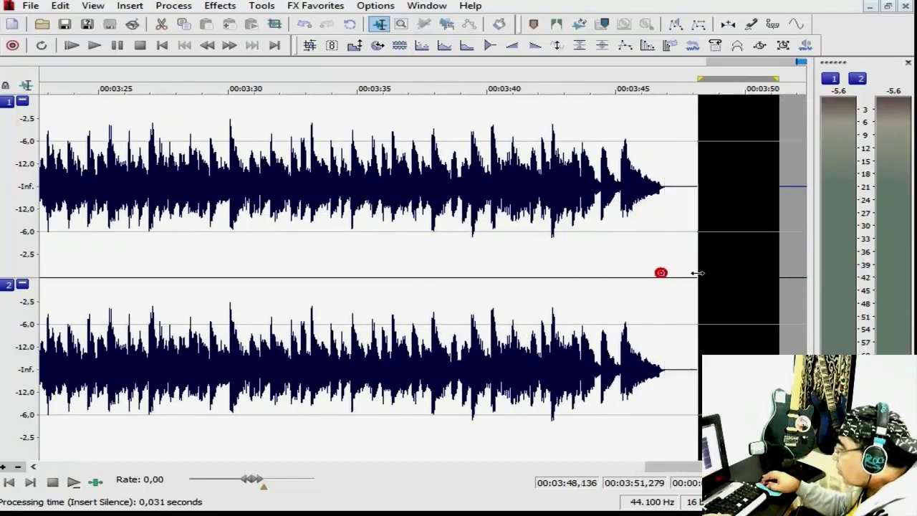
left_click(568, 260)
key("space")
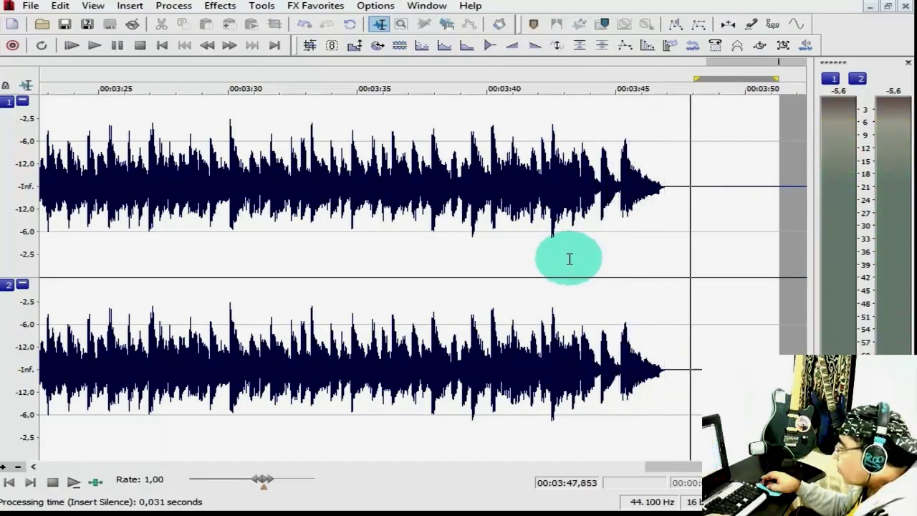
left_click(569, 258)
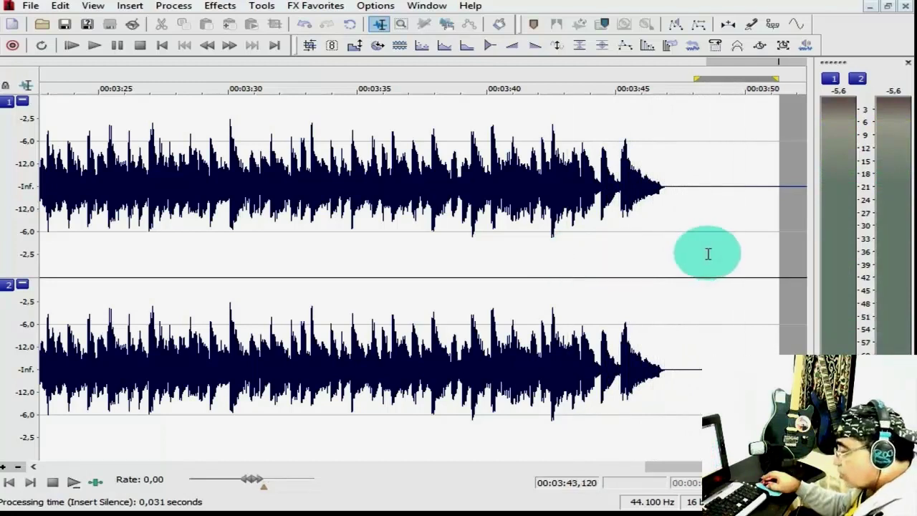
- Undo the silence insertion and play the track's last seconds from about 3:45.5
scroll(708, 254, "up", 2)
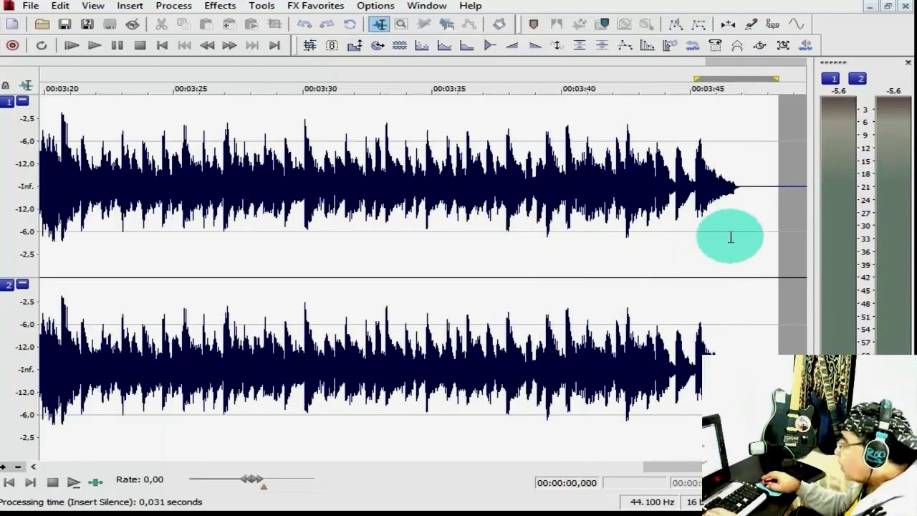
left_click(702, 245)
key("space")
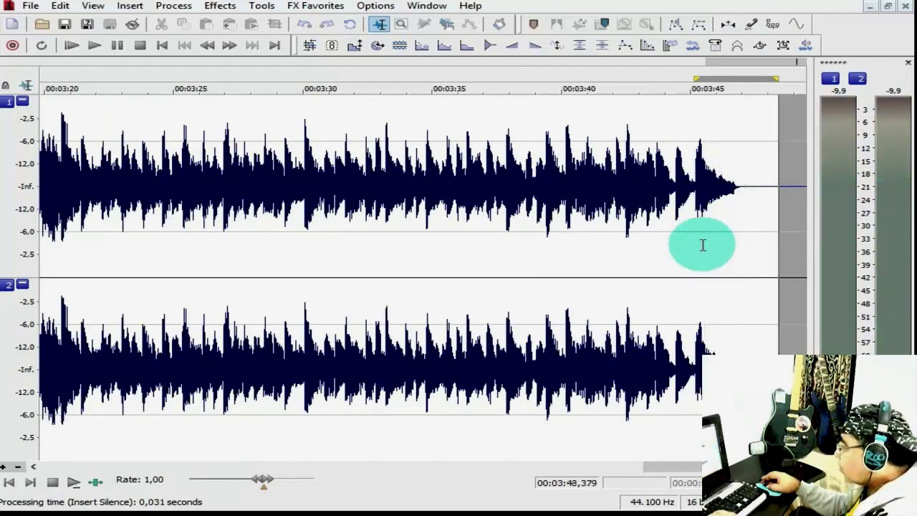
key("space")
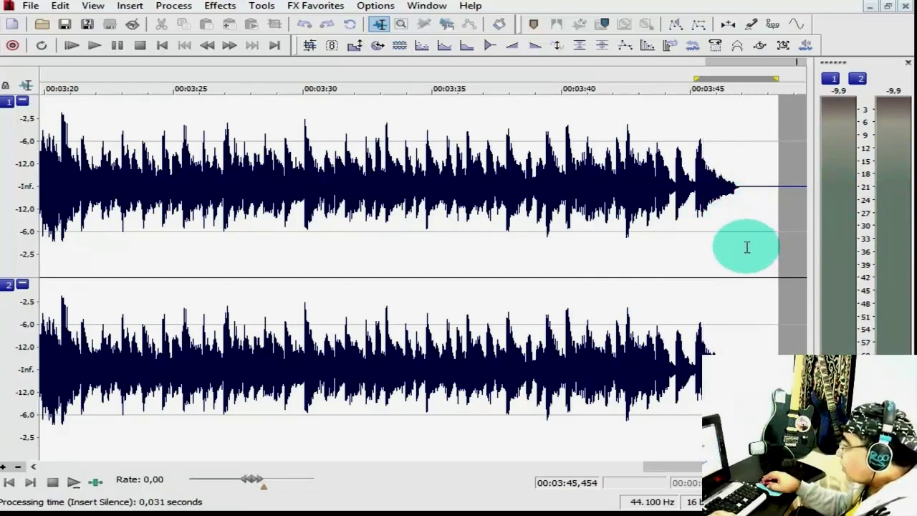
- Apply a fade-out to the track's ending from about 3:41.3 to 3:47.7
left_click_drag(759, 251, 675, 276)
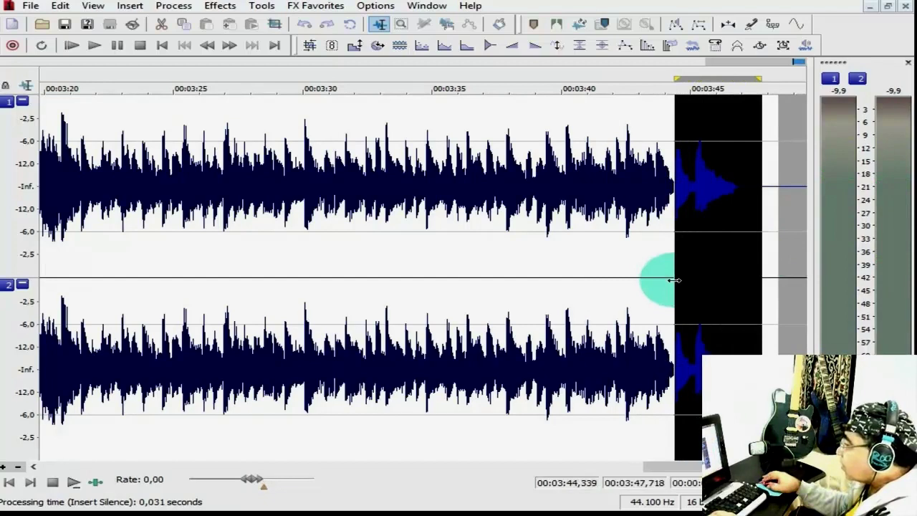
left_click(535, 47)
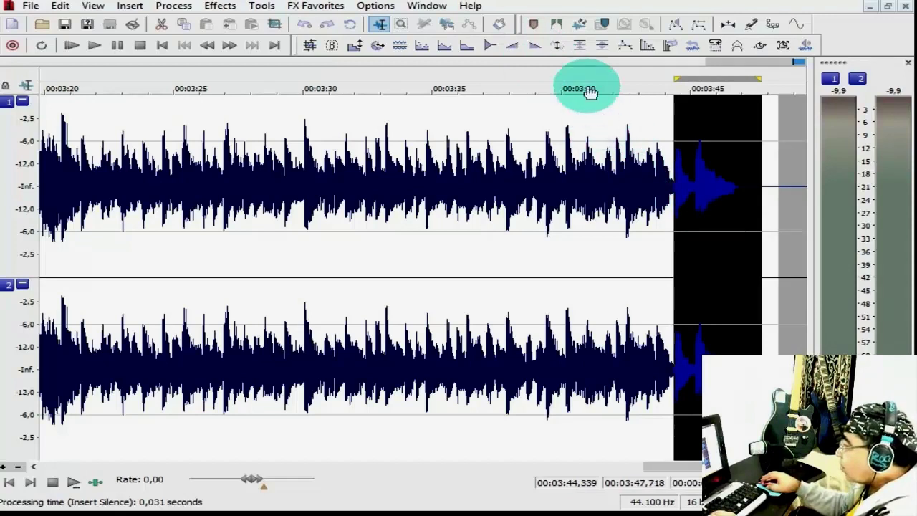
left_click_drag(674, 219, 596, 255)
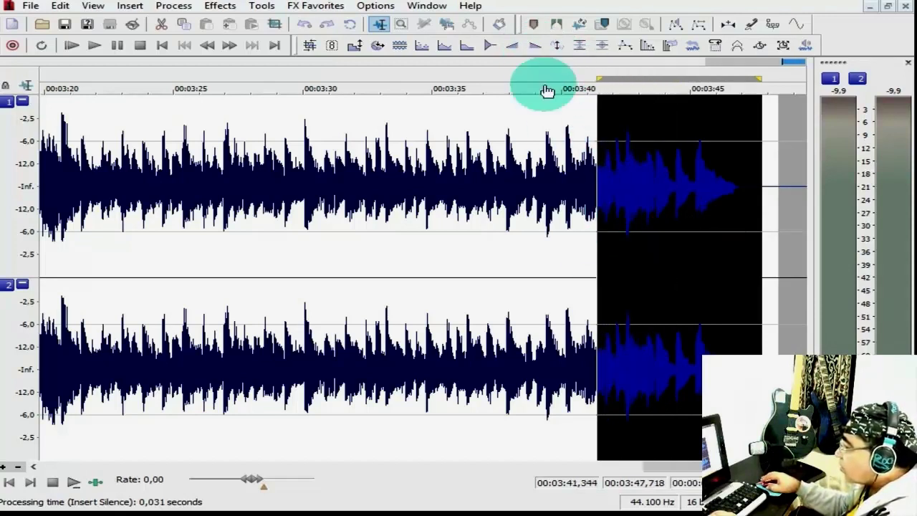
left_click(535, 47)
left_click(534, 46)
- Play the faded ending from about 3:39.1 and delete the leftover silence from about 3:47.7 onward
left_click(537, 228)
key("space")
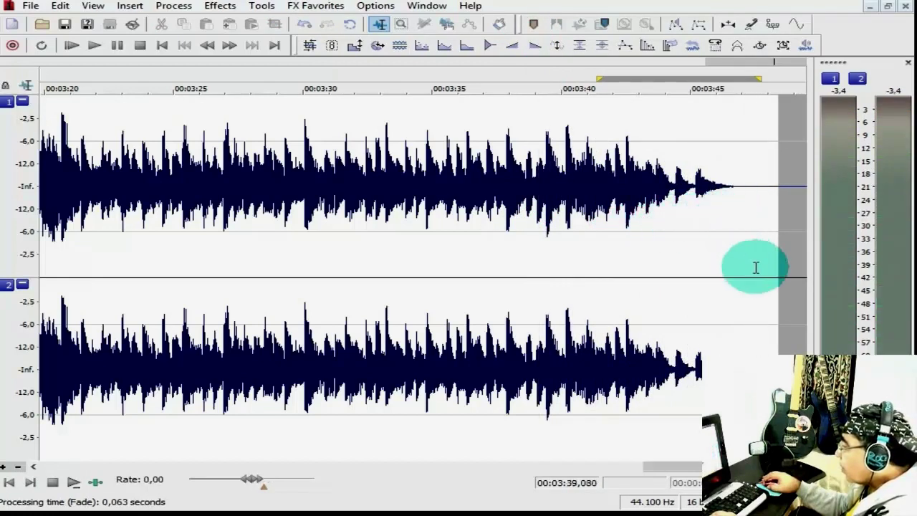
left_click_drag(762, 270, 792, 278)
left_click(791, 265)
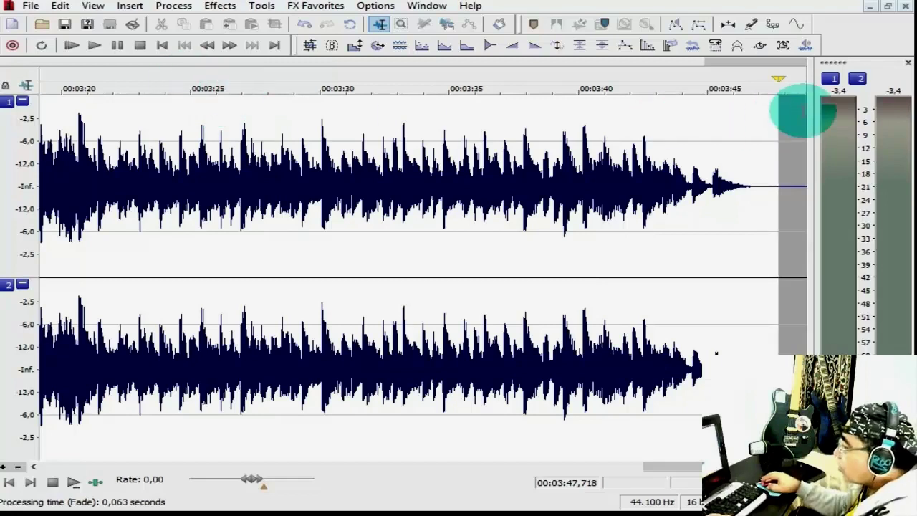
- Insert 2.9 seconds of silence at the end of the file
left_click(727, 25)
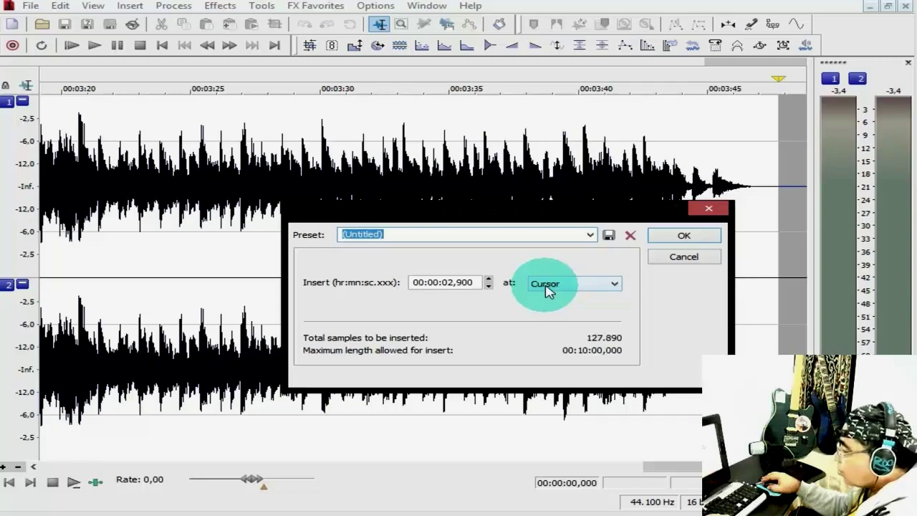
left_click(614, 285)
left_click(563, 319)
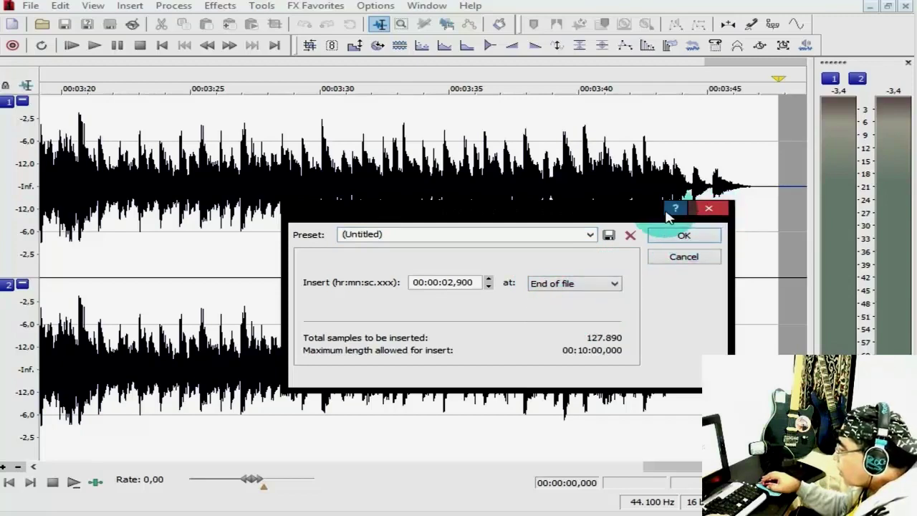
left_click_drag(640, 217, 517, 217)
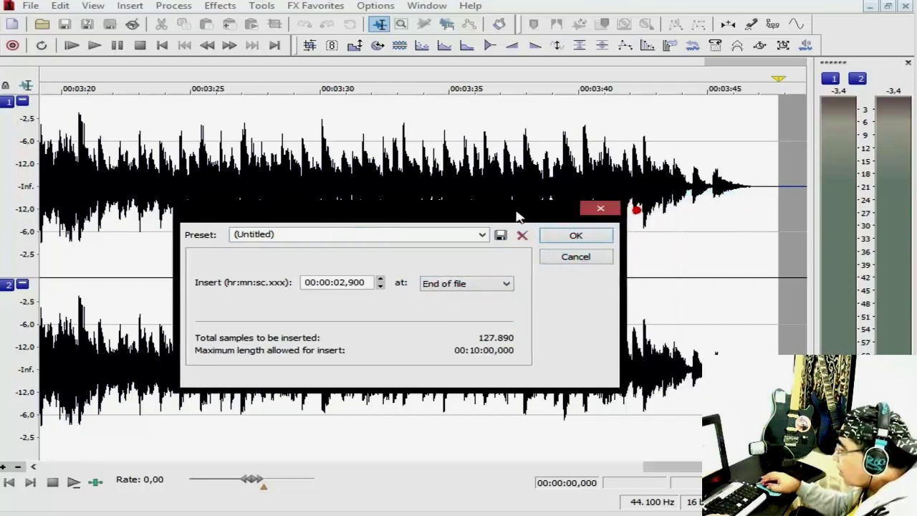
left_click(698, 237)
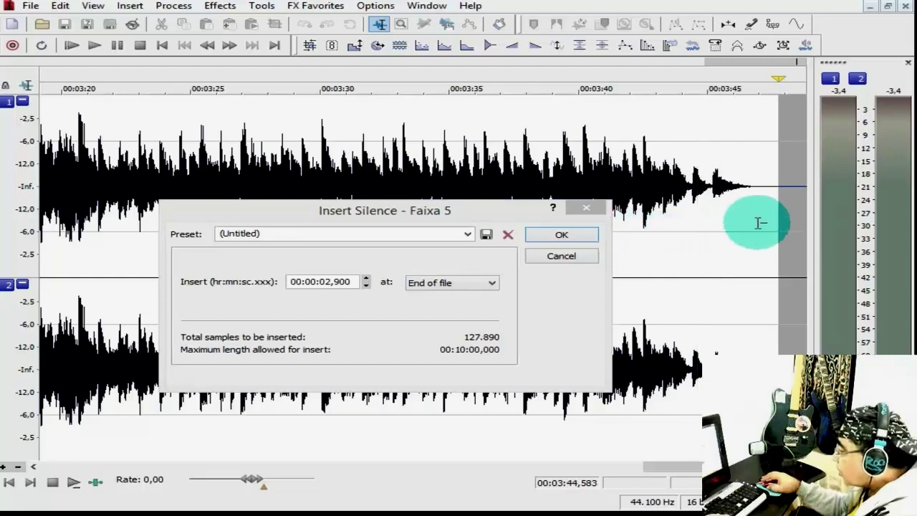
left_click(593, 237)
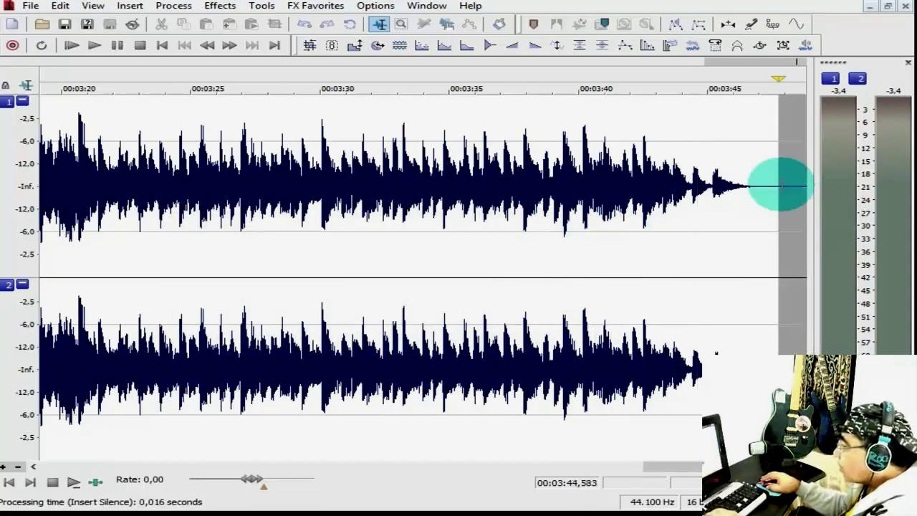
left_click(728, 24)
left_click(550, 285)
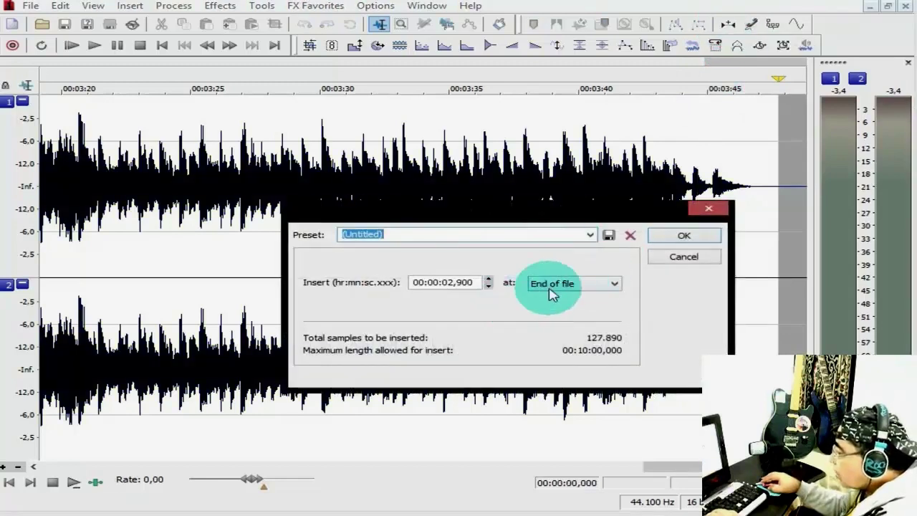
left_click(614, 284)
left_click(561, 296)
left_click(458, 283)
left_click(715, 207)
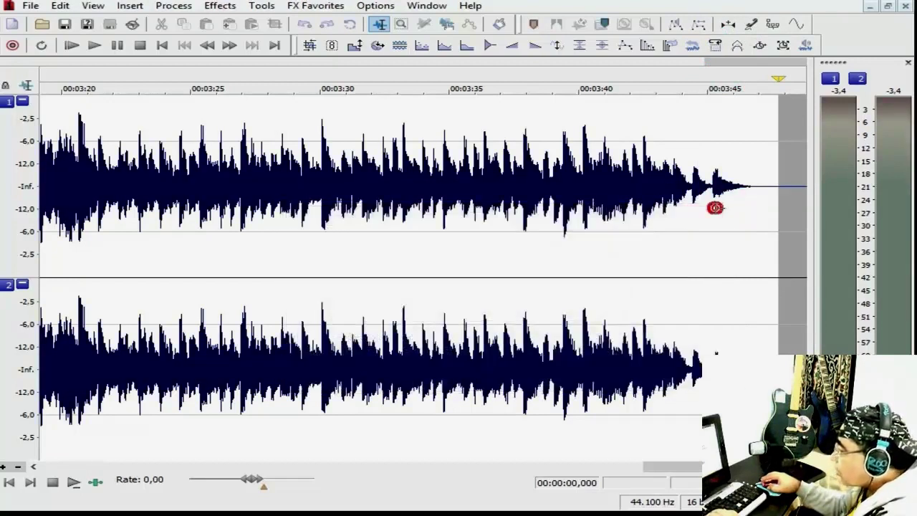
- Place the cursor at the very start of the track and insert 2.9 seconds of silence there
left_click(163, 48)
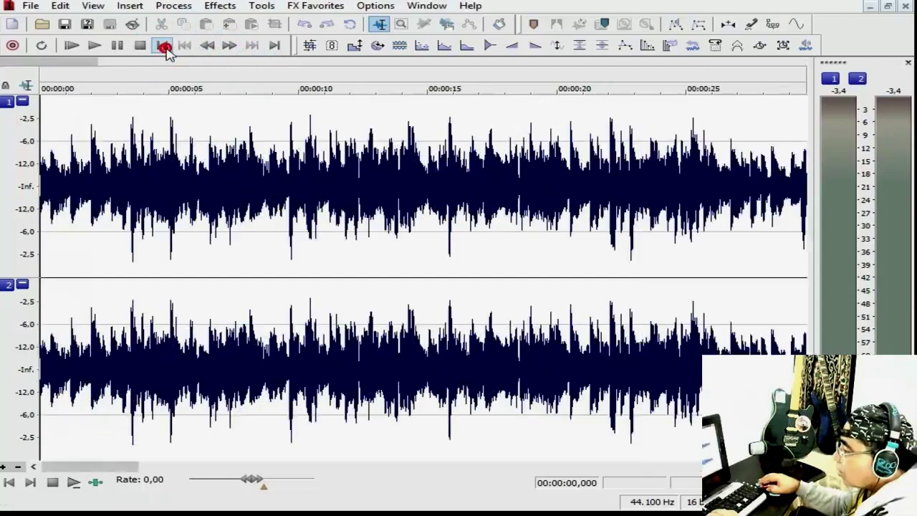
left_click(135, 195)
scroll(135, 195, "up", 4)
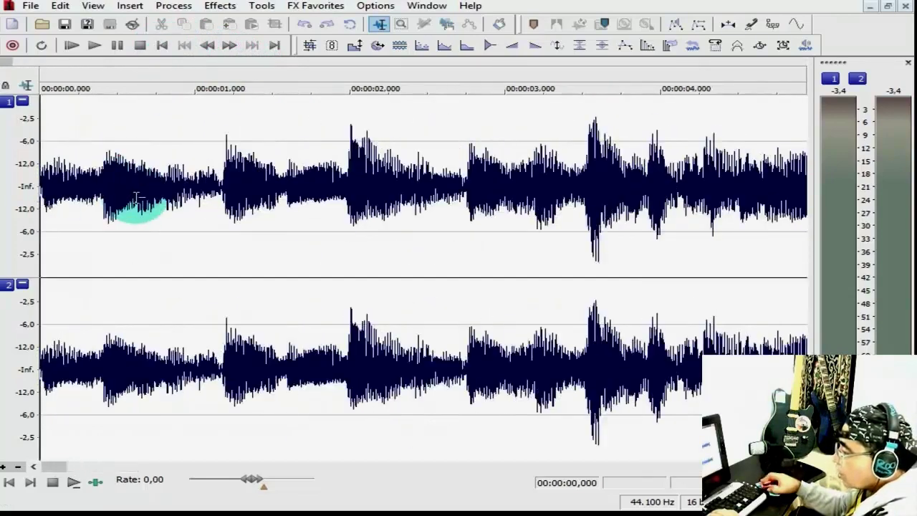
left_click(46, 241)
scroll(50, 243, "up", 4)
left_click(56, 242)
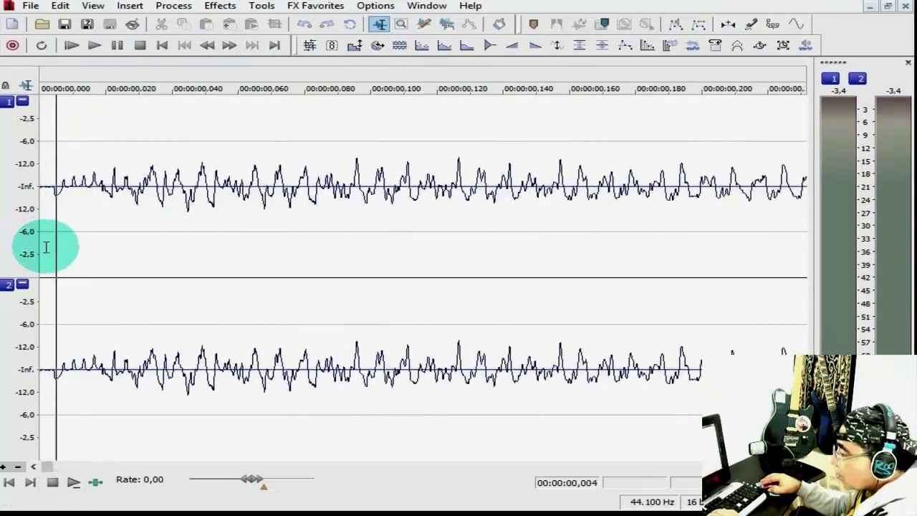
left_click(42, 251)
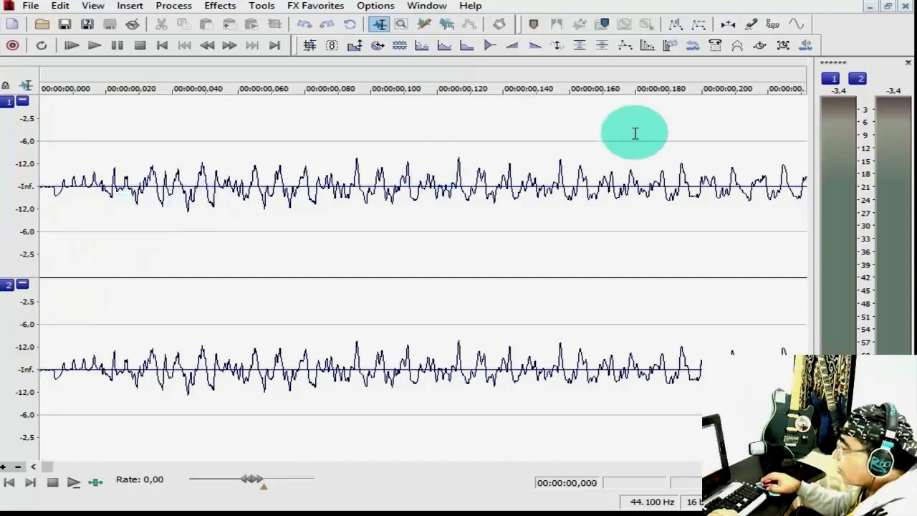
left_click(728, 25)
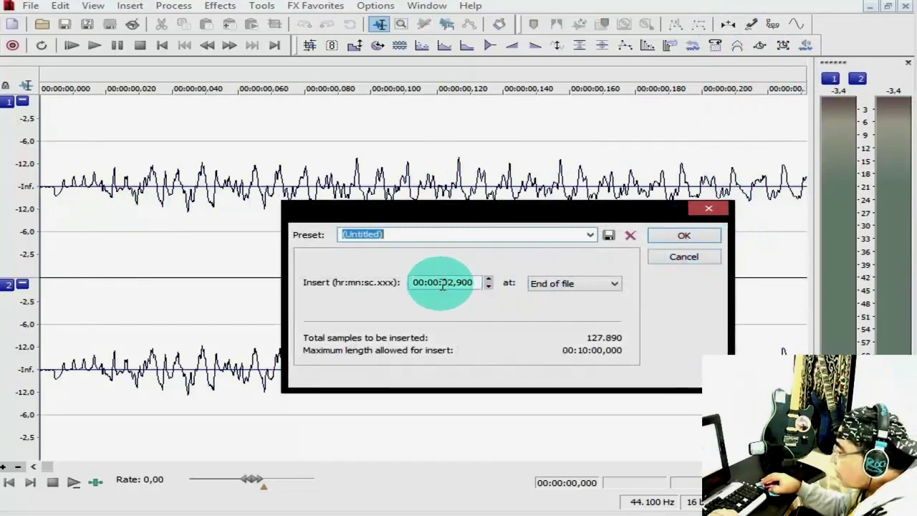
left_click(618, 285)
left_click(574, 297)
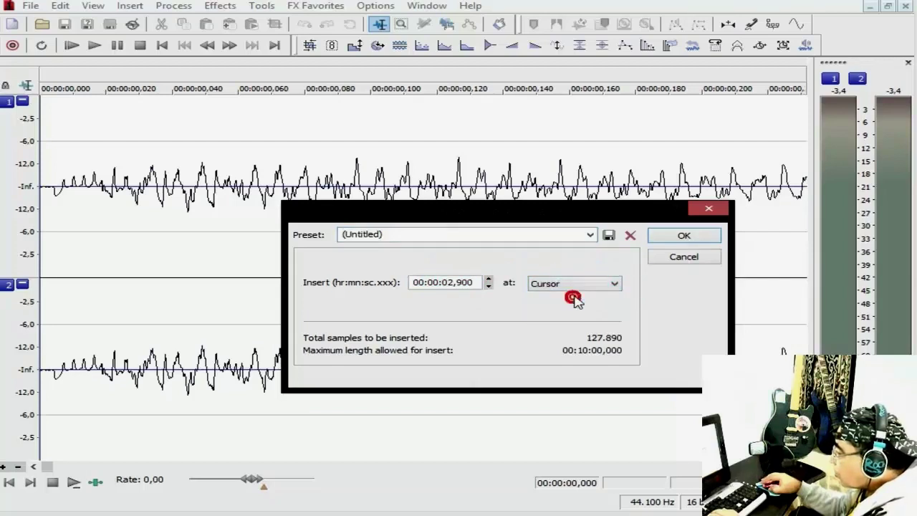
left_click(688, 235)
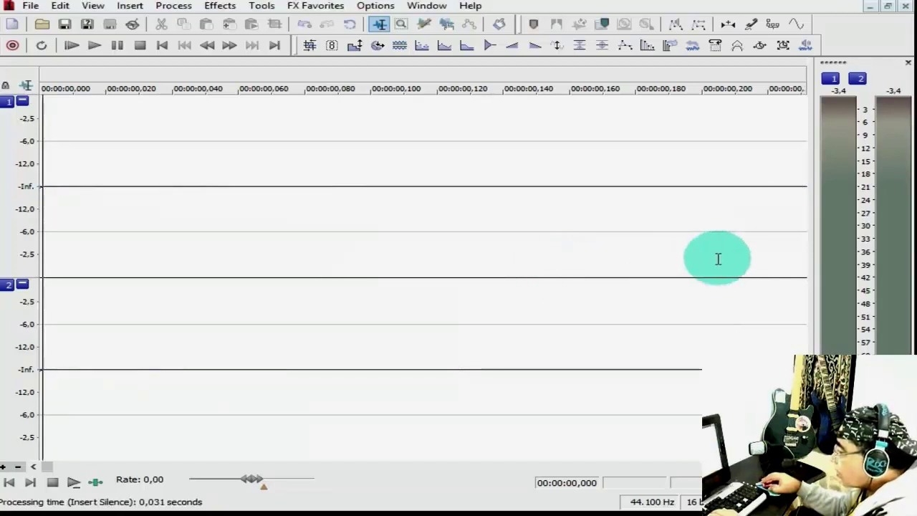
- Delete about the first 2.25 seconds of the opening silence and play the track from its start
scroll(719, 252, "down", 2)
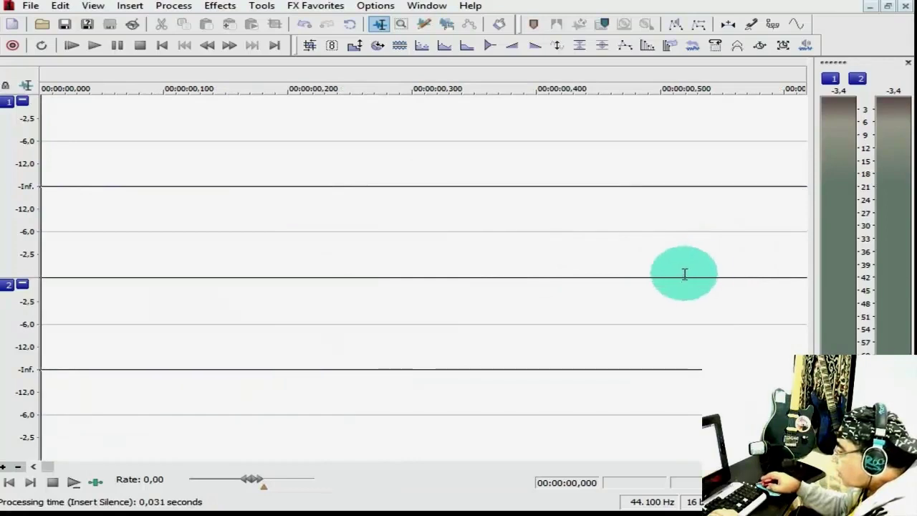
left_click(575, 281)
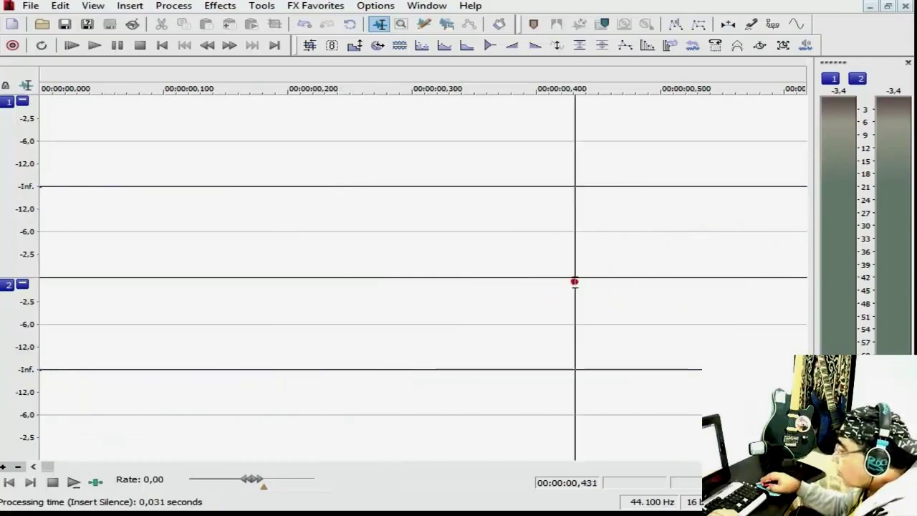
scroll(575, 283, "down", 5)
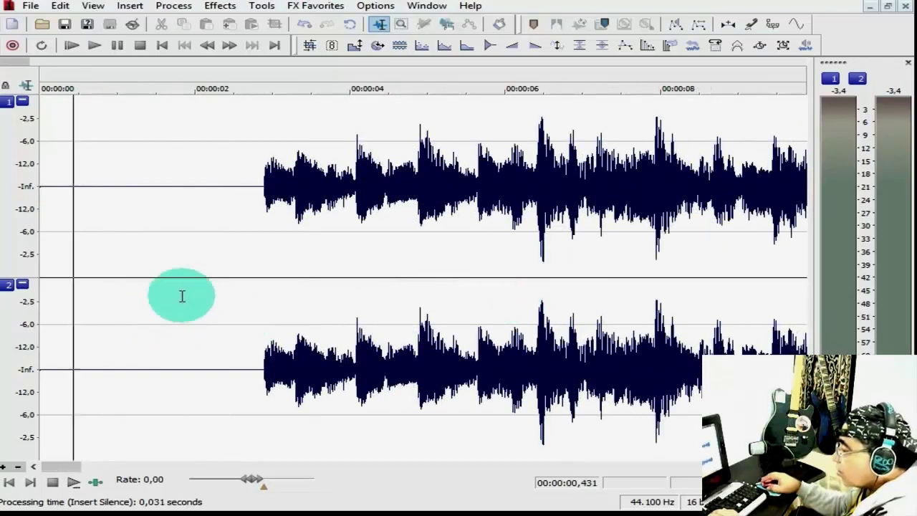
left_click_drag(213, 287, 2, 296)
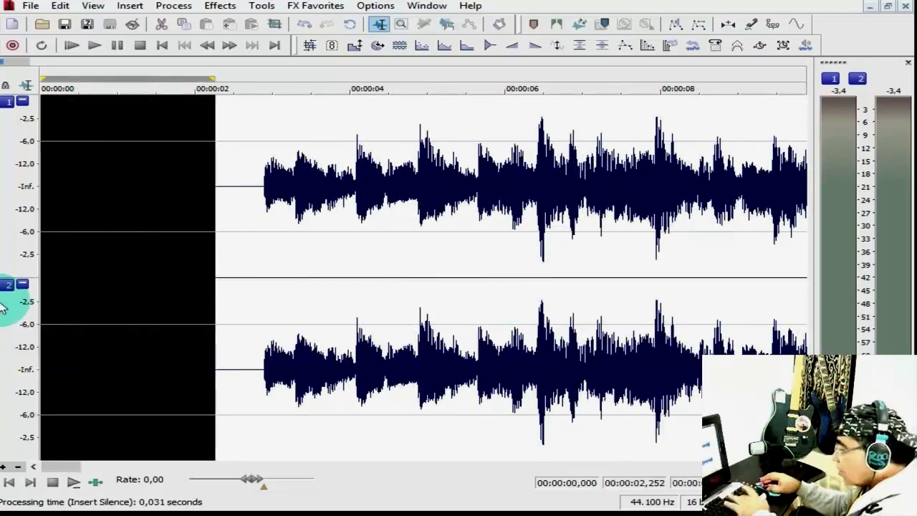
key("Delete")
key("space")
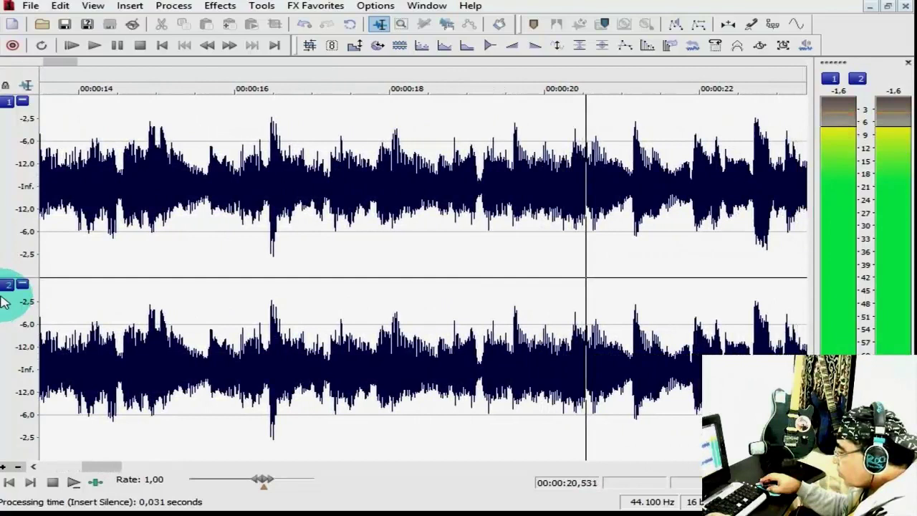
key("space")
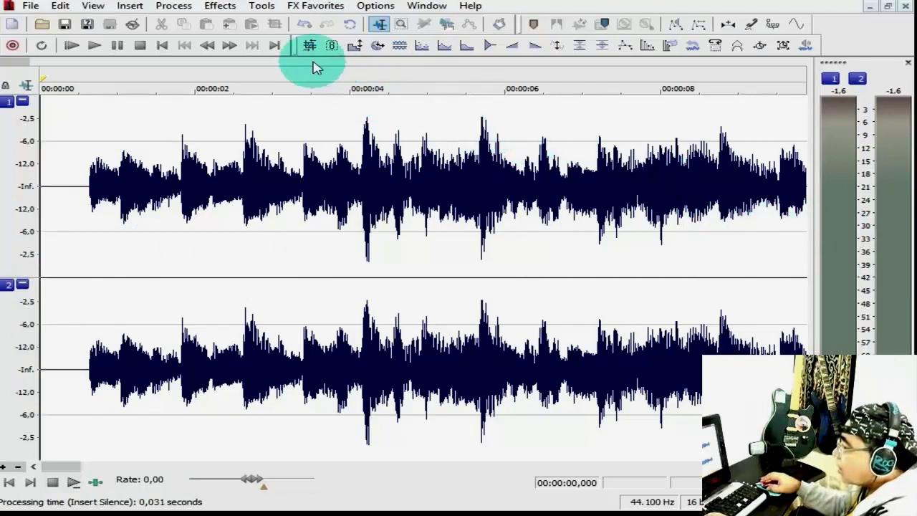
- Examine the track's statistics for its peak sample values and RMS level
left_click(262, 6)
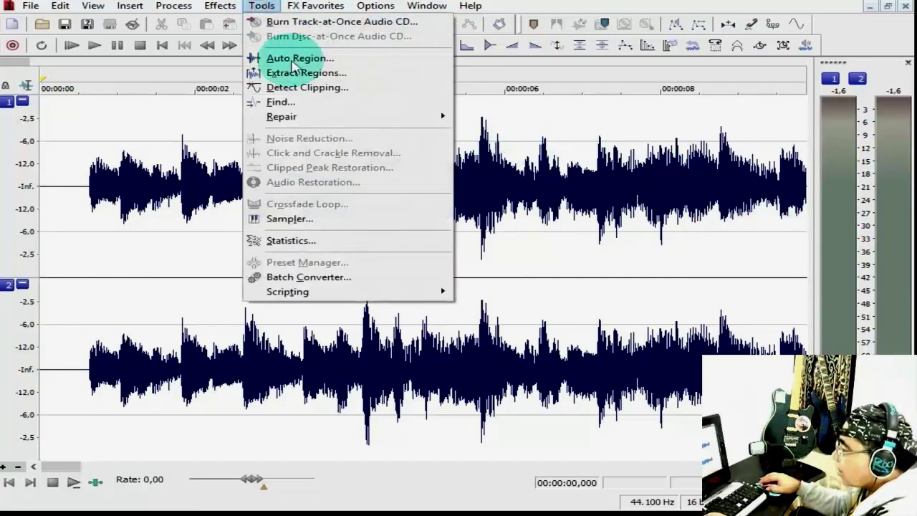
left_click(338, 241)
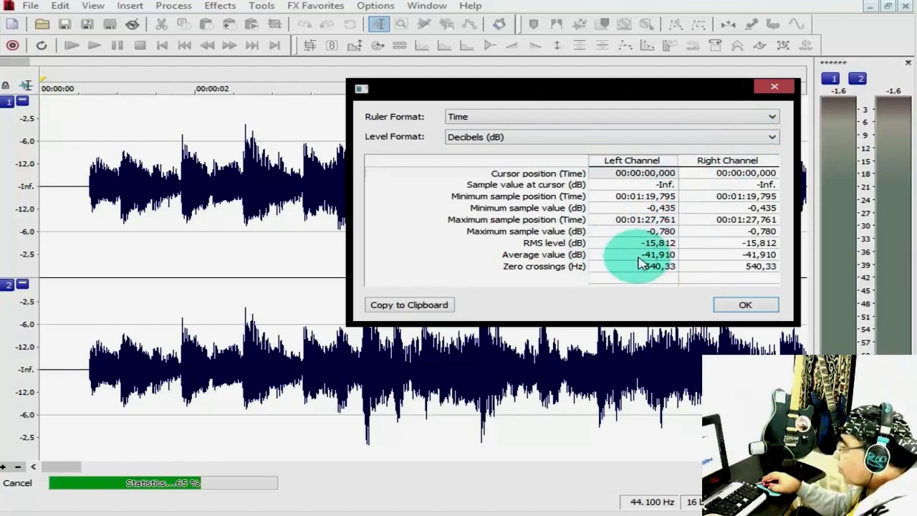
left_click(775, 88)
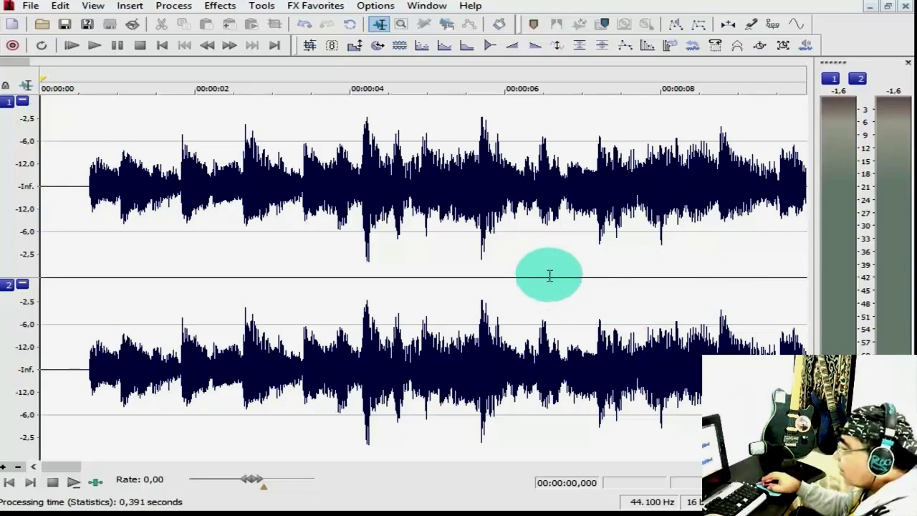
- Open the REQ 6 Stereo equalizer for the whole track
left_click(315, 5)
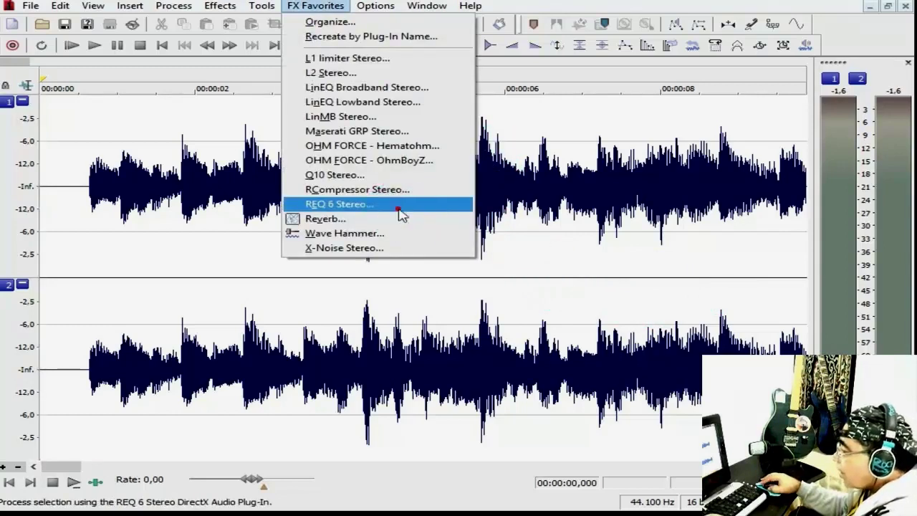
left_click(399, 209)
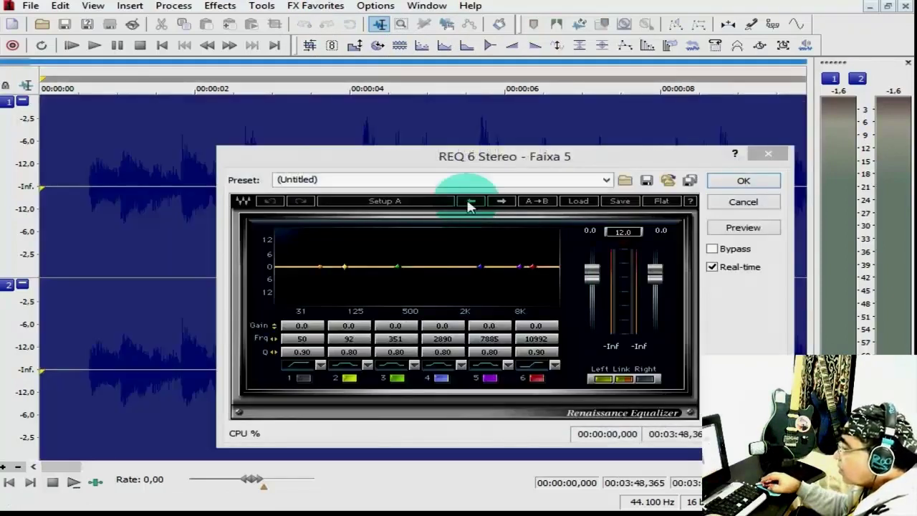
left_click(657, 130)
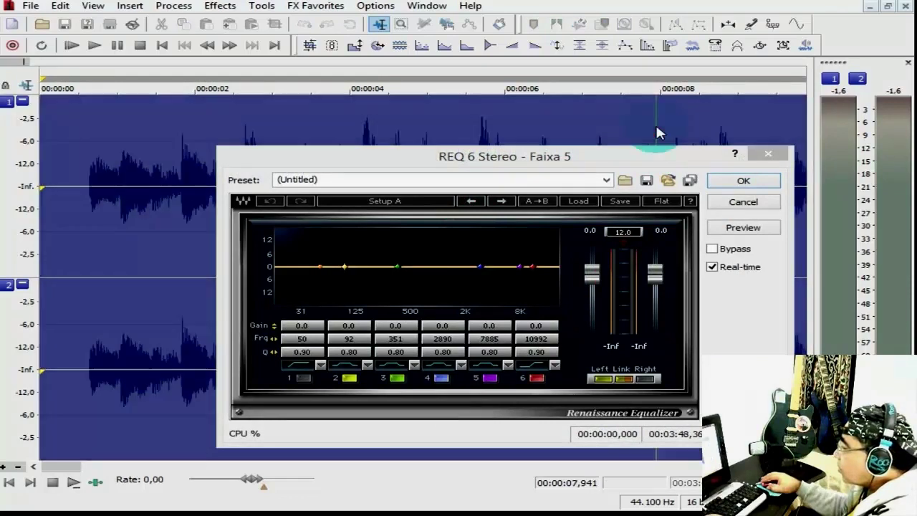
left_click_drag(651, 160, 654, 113)
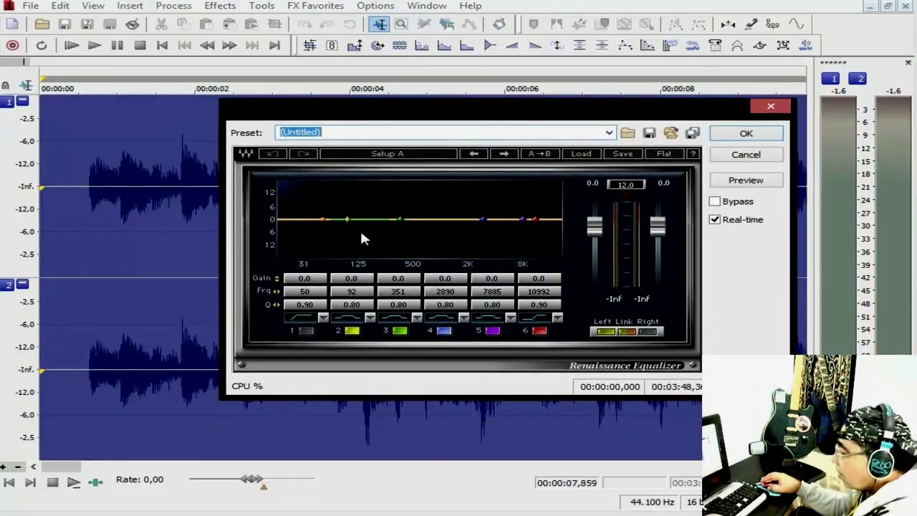
- Shift the low-cut band 1 to 16 Hz with -1.9 dB gain and switch the band off
left_click(323, 220)
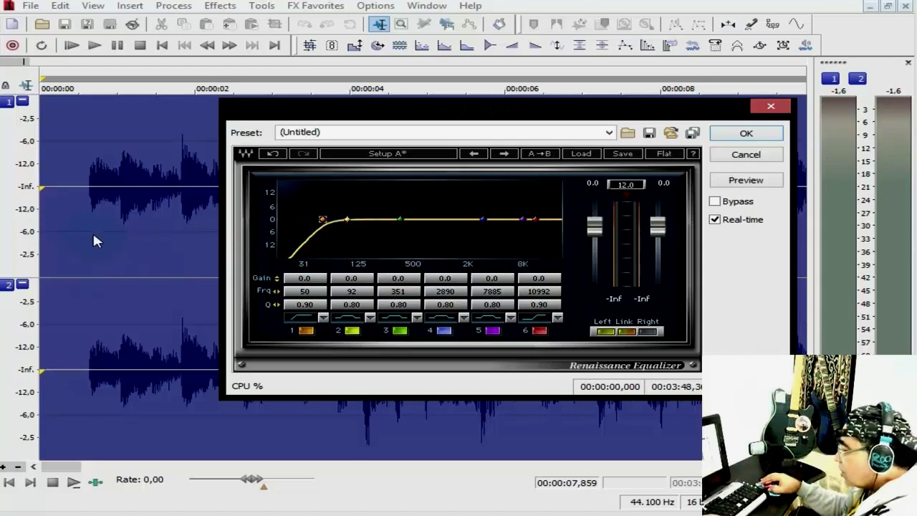
left_click_drag(322, 218, 279, 223)
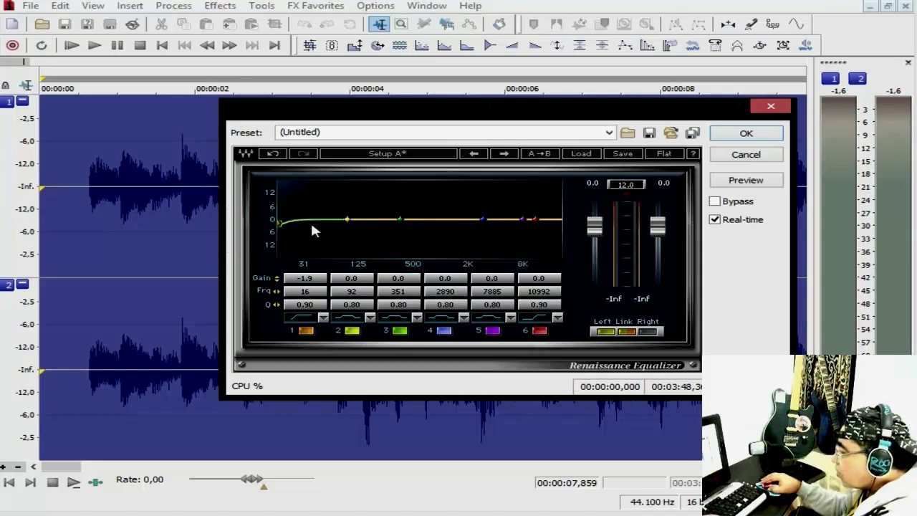
left_click(279, 222)
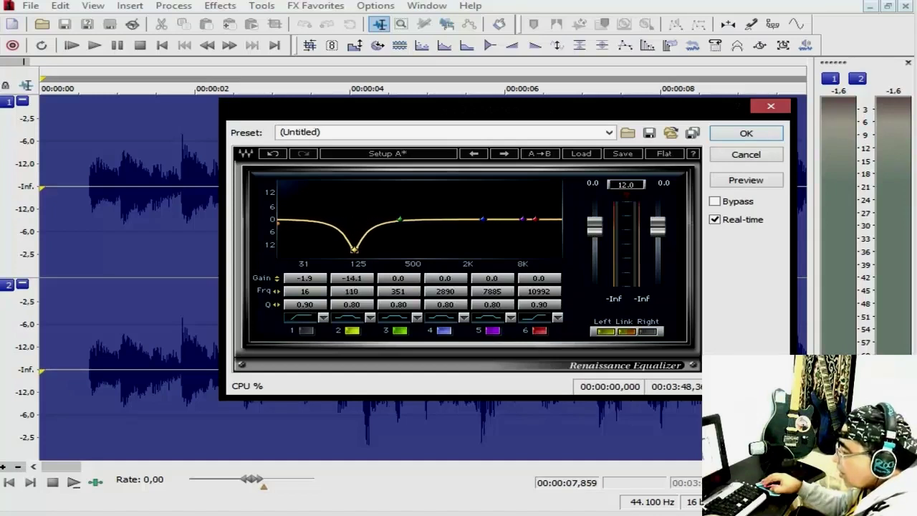
- Cut equalizer band 2 to -18 dB at 111 Hz and narrow its bell with a Q of 1.70
left_click_drag(354, 250, 354, 248)
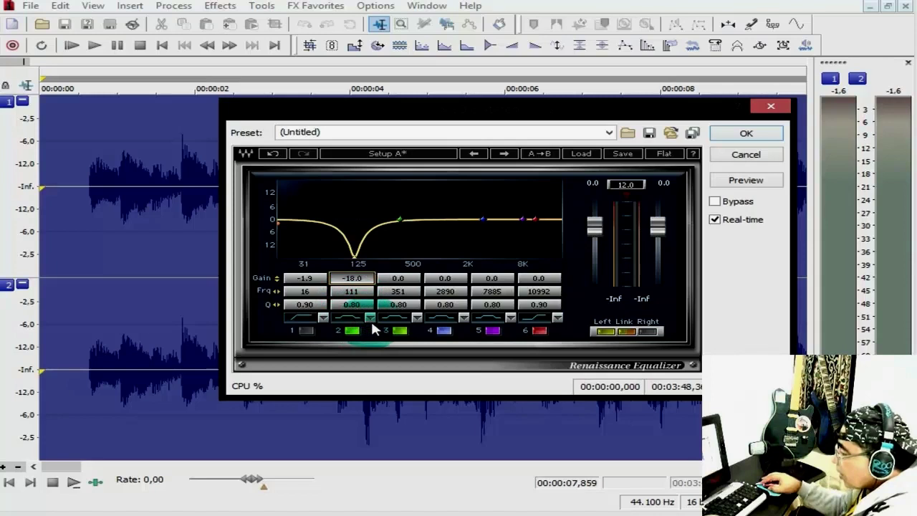
left_click(370, 319)
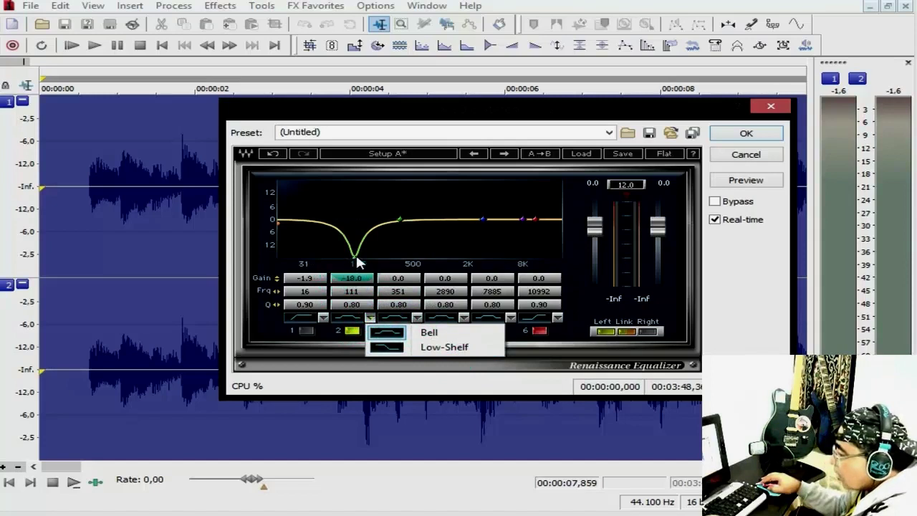
left_click(351, 304)
mouse_move(351, 303)
left_mouse_down()
mouse_move(351, 315)
mouse_move(351, 292)
left_mouse_up()
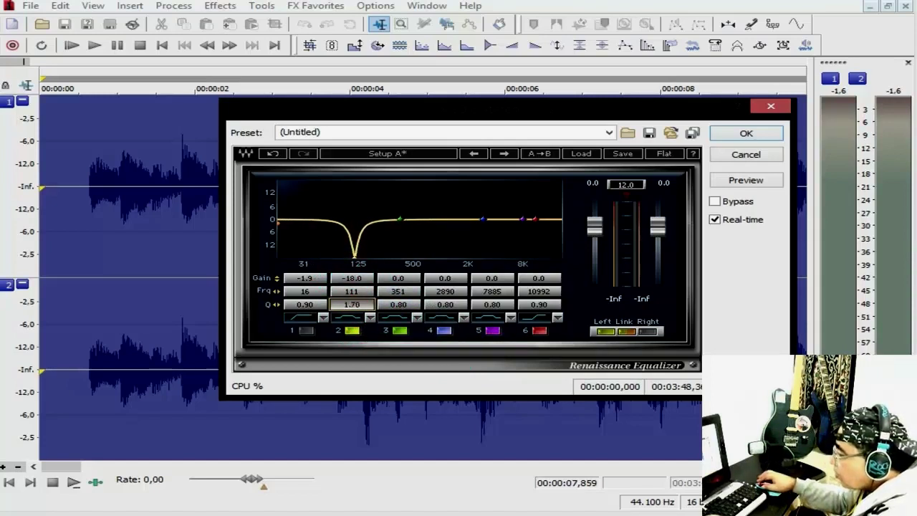
- Preview the equalized track while raising band 2 to a gain of 11.0 dB at 144 Hz
key("space")
left_click_drag(355, 256, 359, 206)
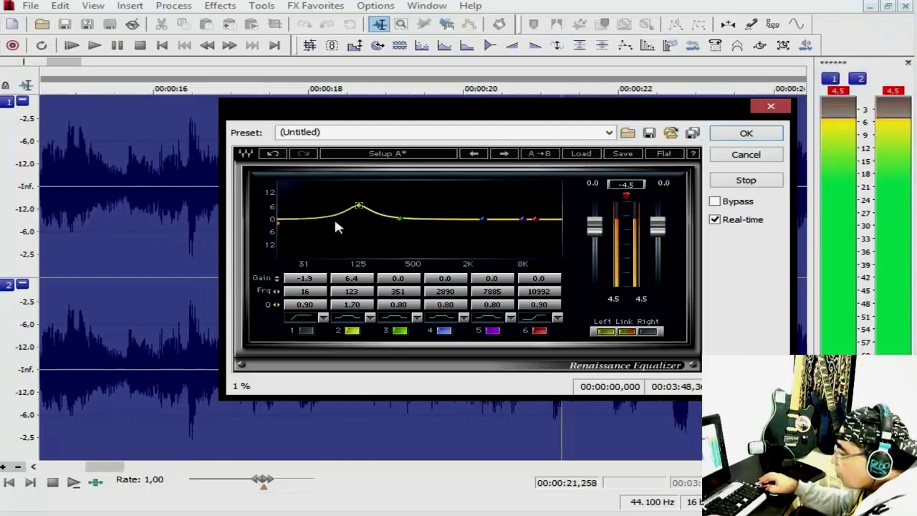
mouse_move(359, 205)
left_mouse_down()
mouse_move(450, 200)
mouse_move(365, 195)
left_mouse_up()
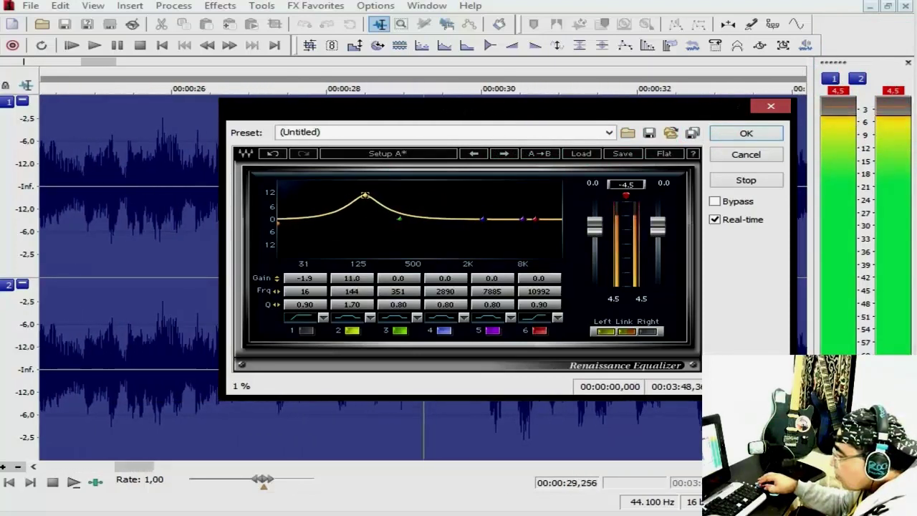
- Narrow equalizer band 2 to a Q of 6.50, sweep its boost up to 335 Hz, and cut it to -18 dB at 79 Hz
left_click(351, 305)
left_click_drag(351, 304, 351, 271)
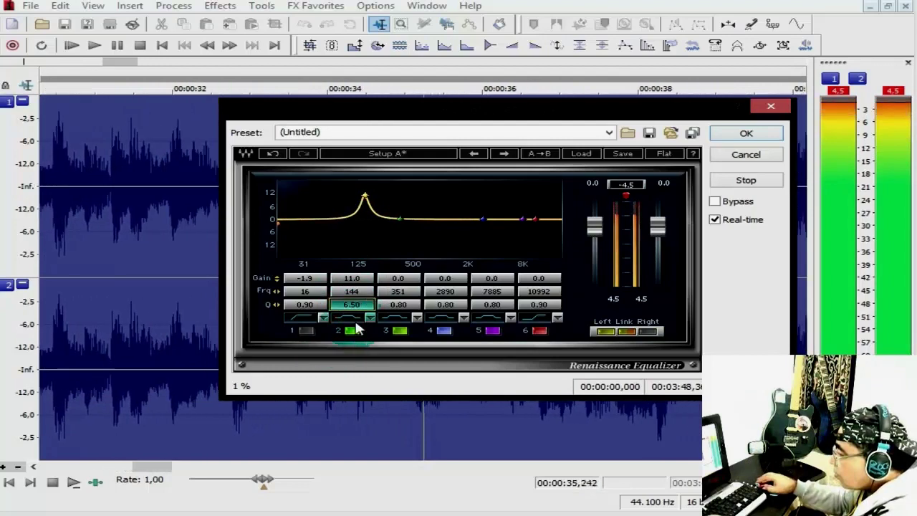
left_click_drag(364, 196, 398, 192)
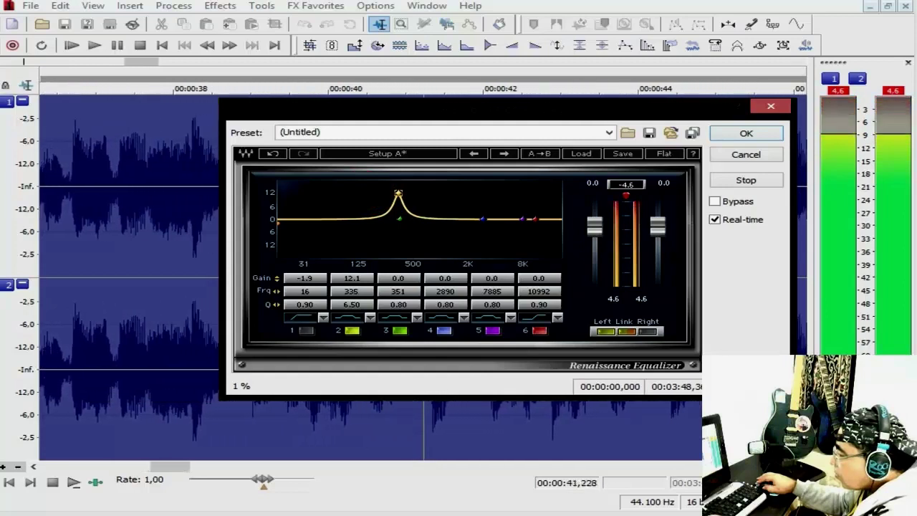
left_click_drag(398, 192, 342, 256)
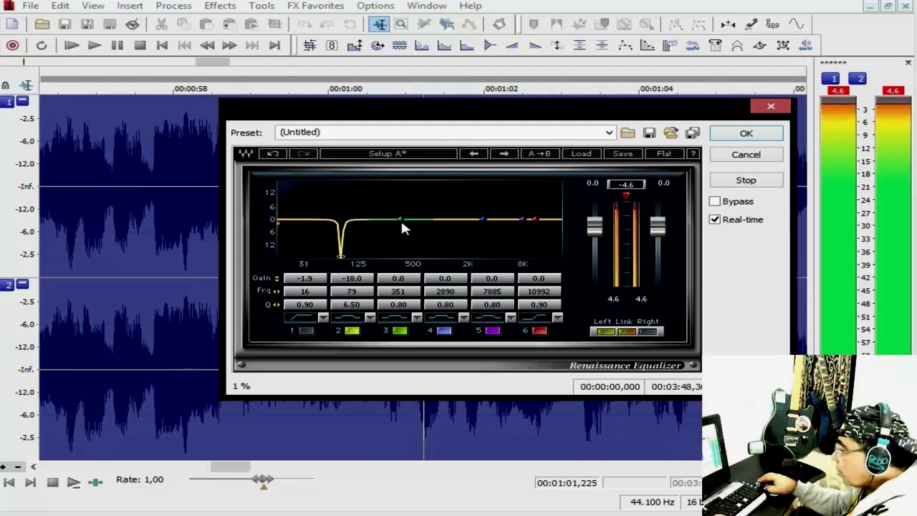
left_click(746, 183)
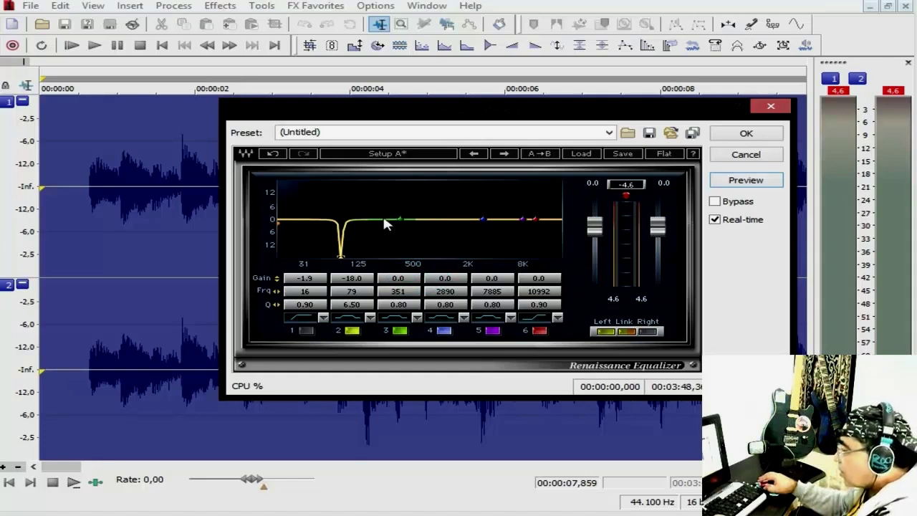
- Adjust equalizer band 3 while previewing the track, trying a boost of 3.2 dB at 469 Hz and settling on -4.9 dB at 414 Hz
left_click_drag(401, 221, 402, 229)
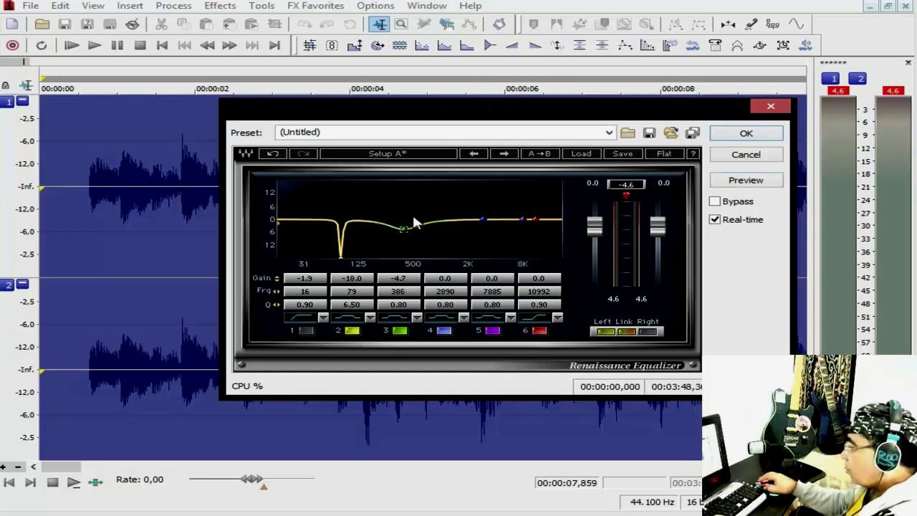
left_click_drag(401, 229, 405, 231)
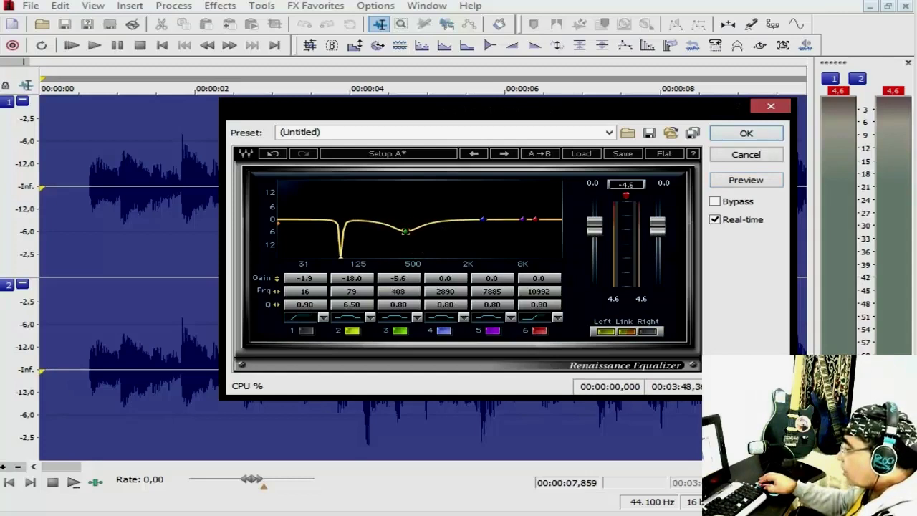
left_click(742, 181)
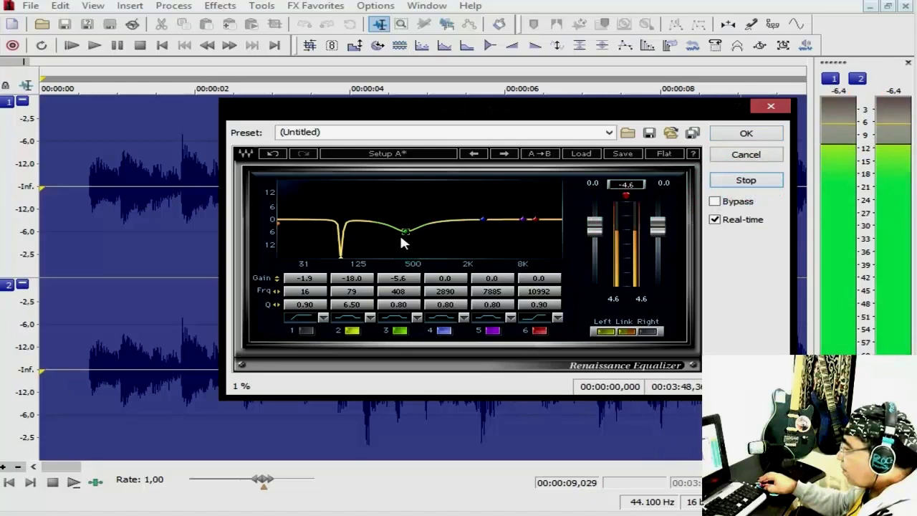
left_click_drag(405, 229, 411, 213)
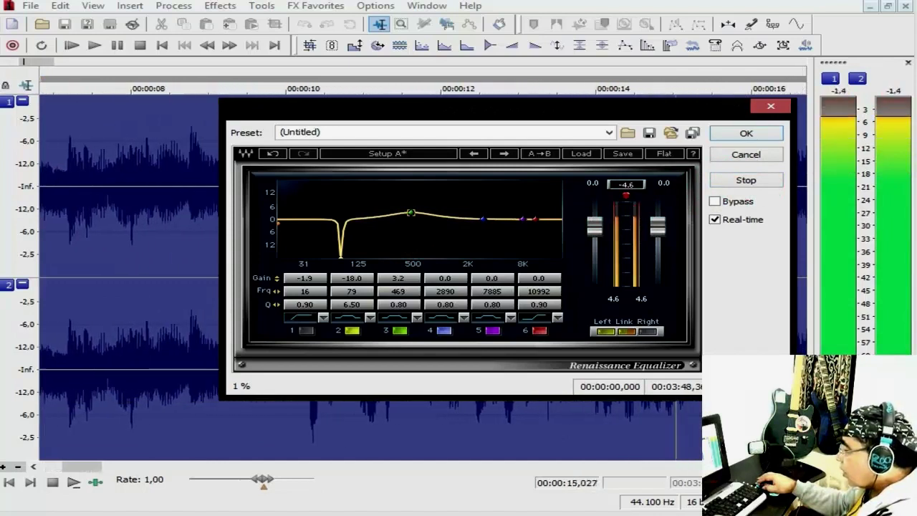
left_click_drag(411, 213, 406, 228)
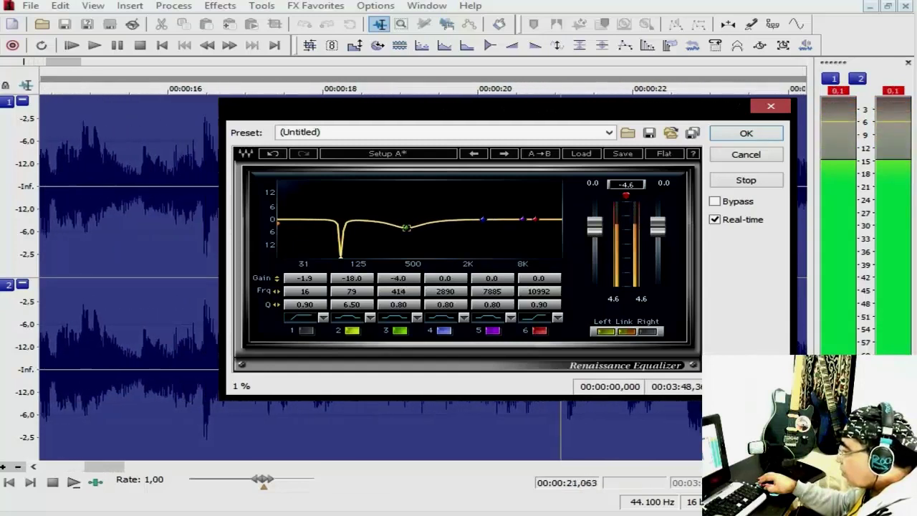
left_click_drag(406, 228, 406, 229)
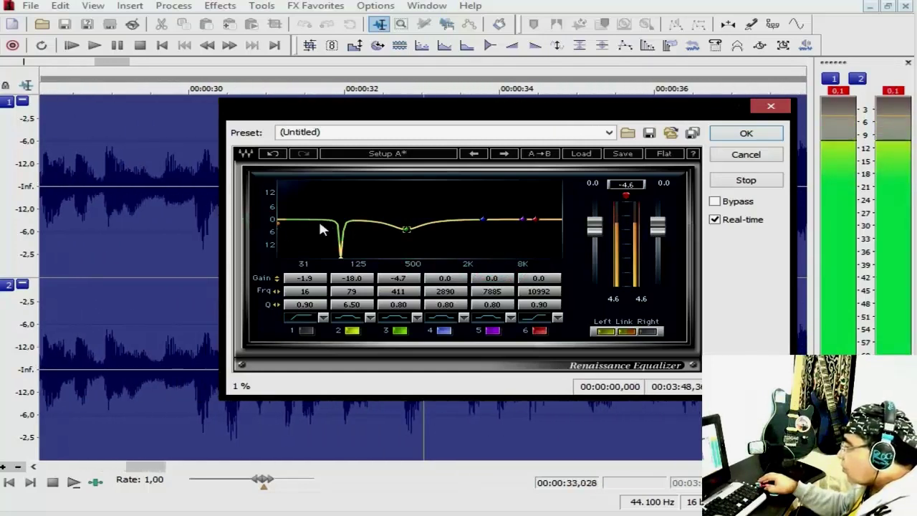
left_click(406, 228)
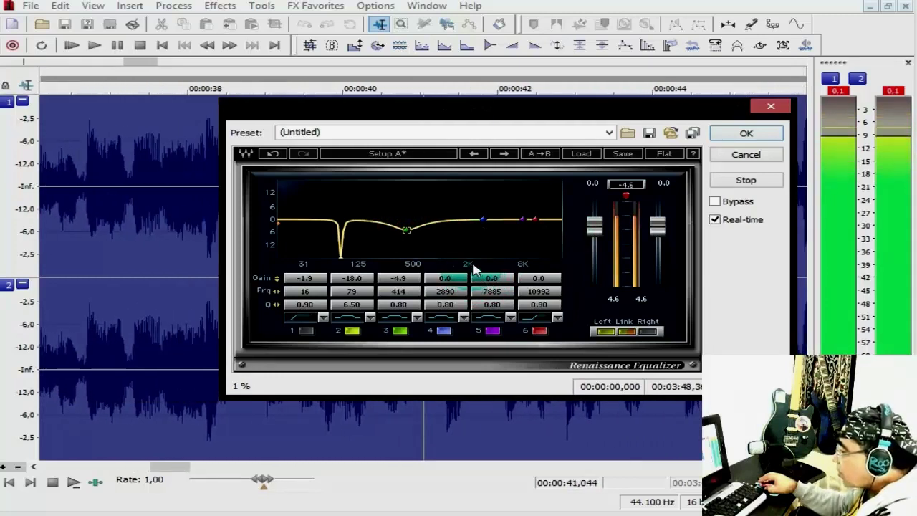
- Boost equalizer band 4 by 1.9 dB at 7178 Hz, widen it to a Q of 0.56, and stop the preview
left_click_drag(483, 217, 519, 216)
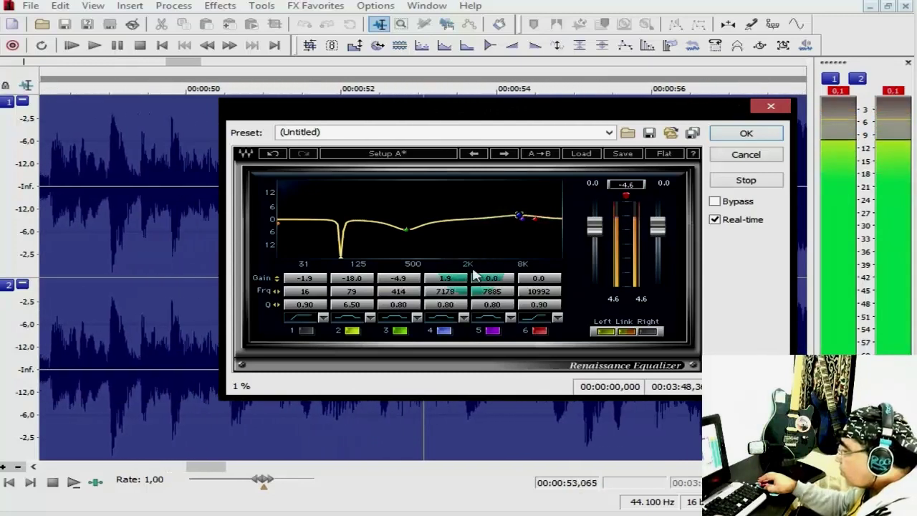
left_click(445, 305)
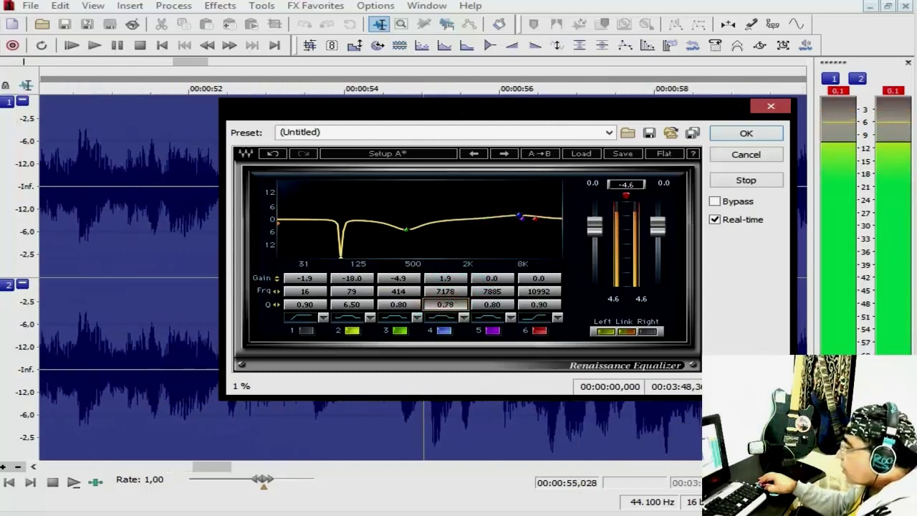
key("Down")
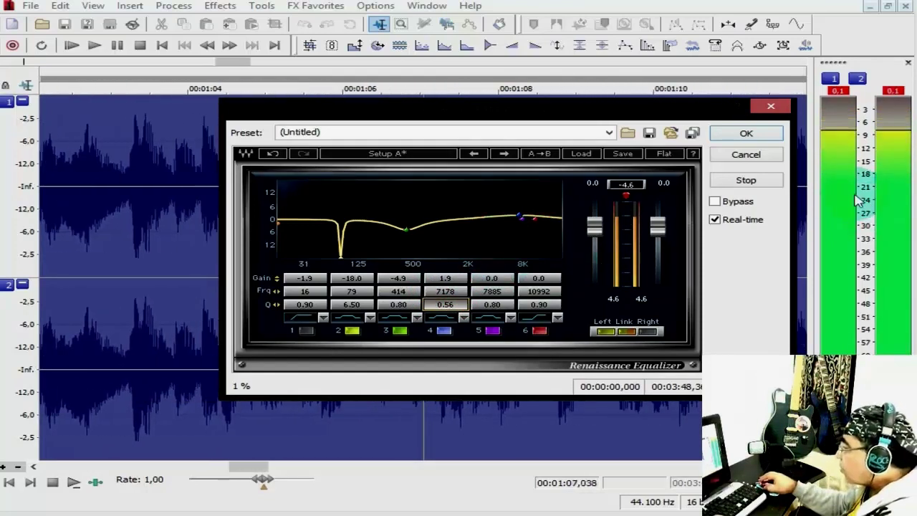
left_click(747, 182)
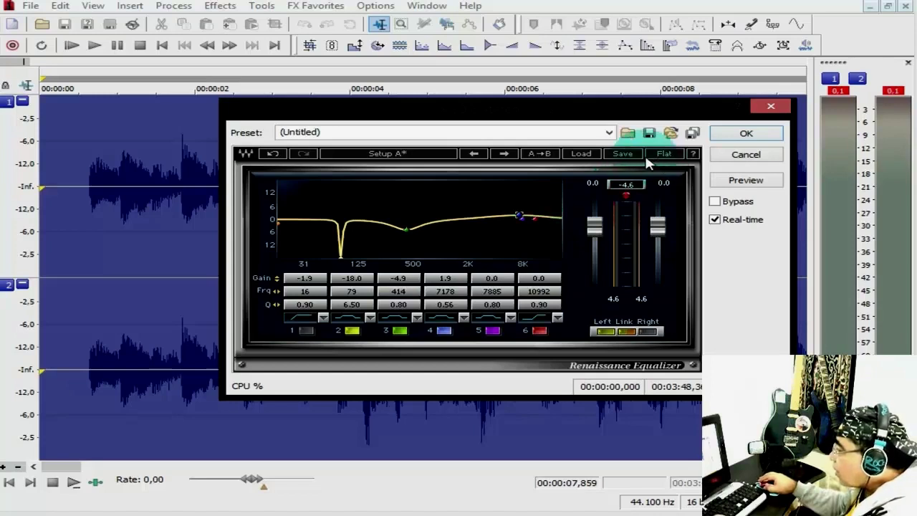
- Load the user preset MASTER 2 into the equalizer, preview it, and apply the equalization to the track
left_click(622, 153)
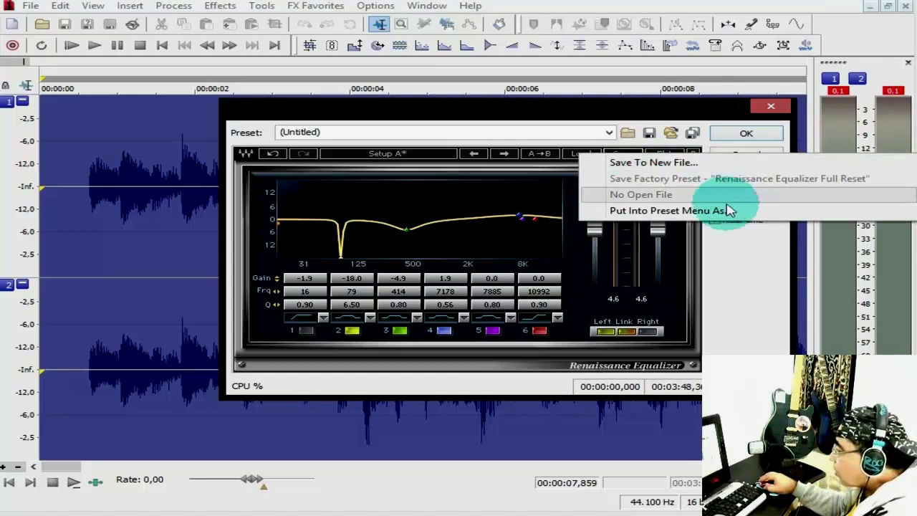
left_click(592, 114)
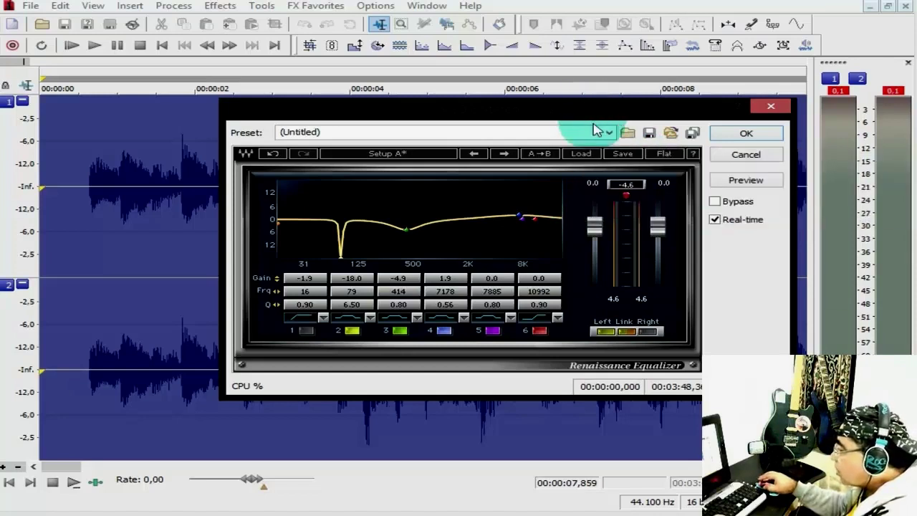
left_click(582, 155)
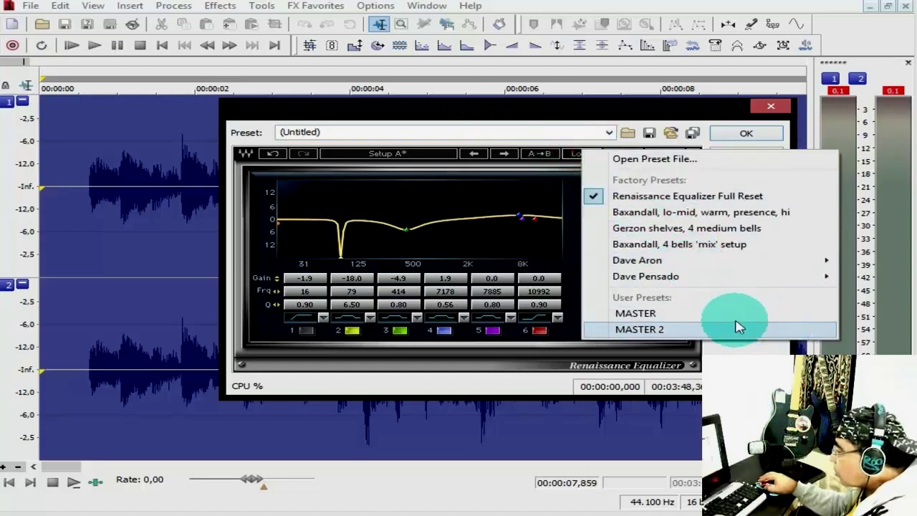
left_click(655, 329)
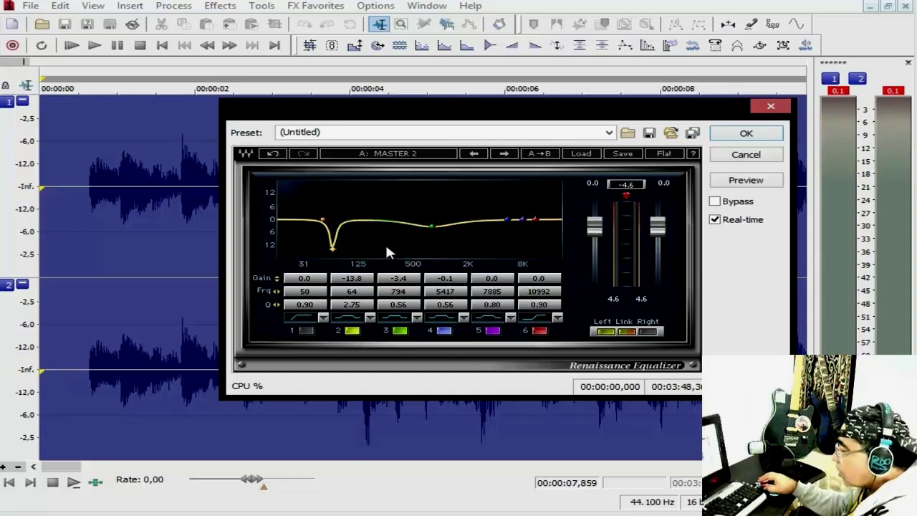
left_click(748, 181)
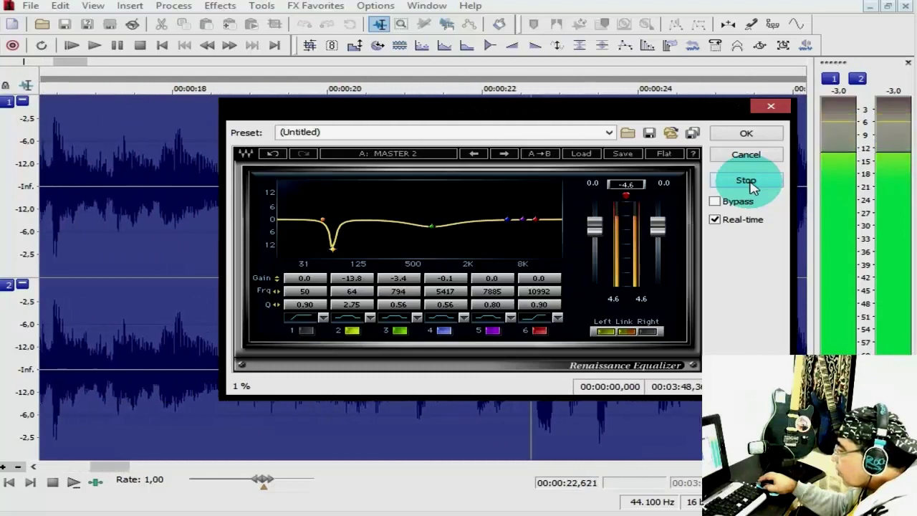
left_click(746, 181)
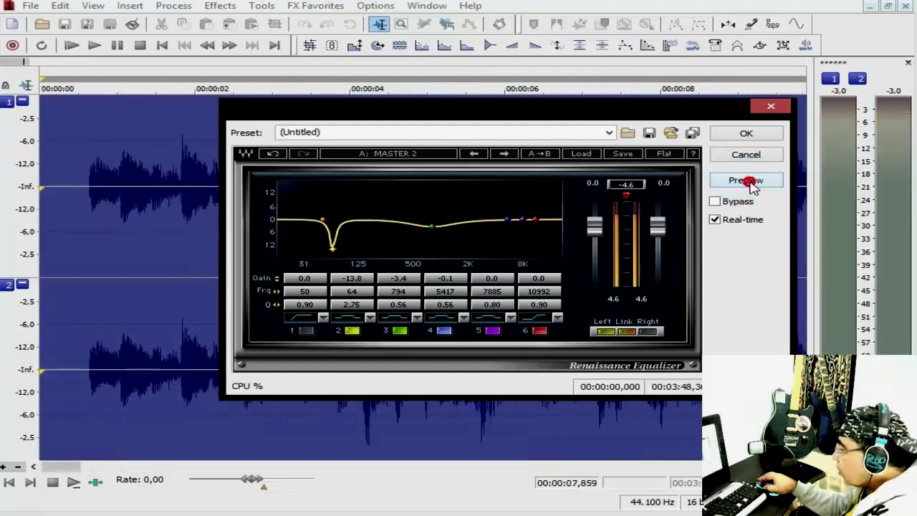
left_click(746, 135)
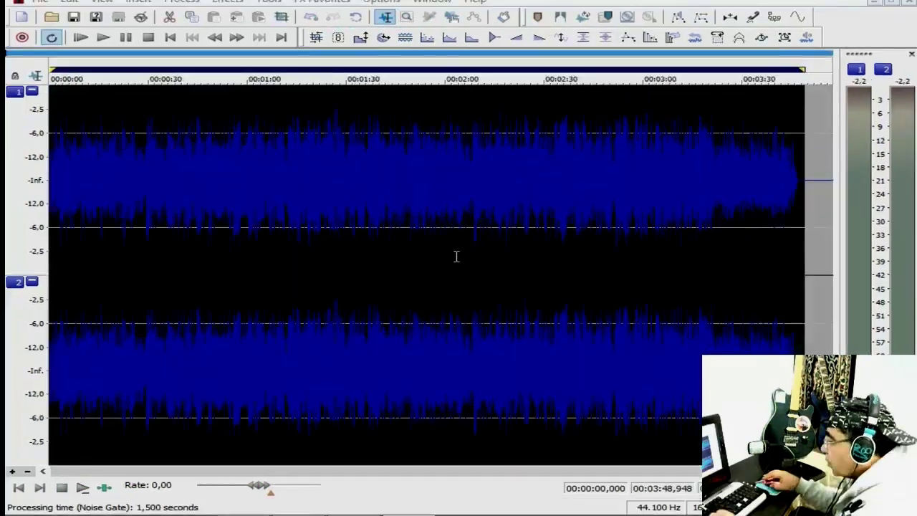
left_click(418, 236)
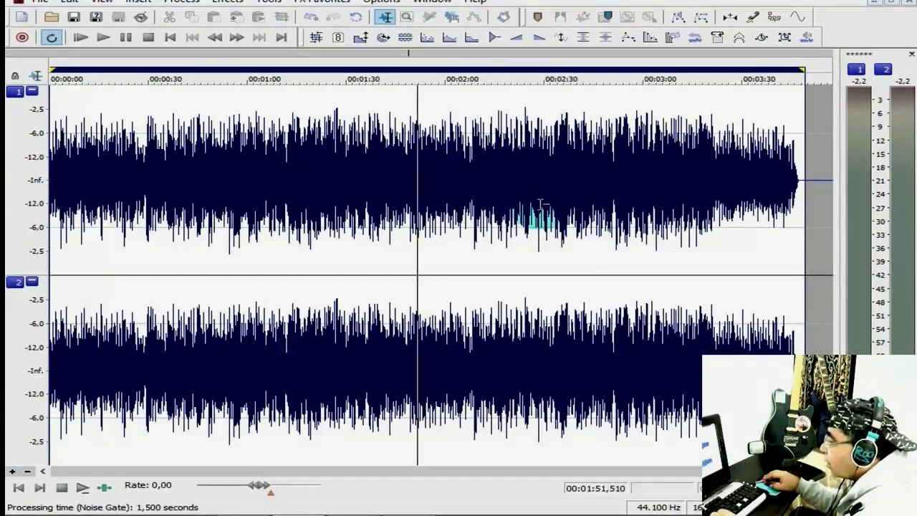
left_click(358, 85)
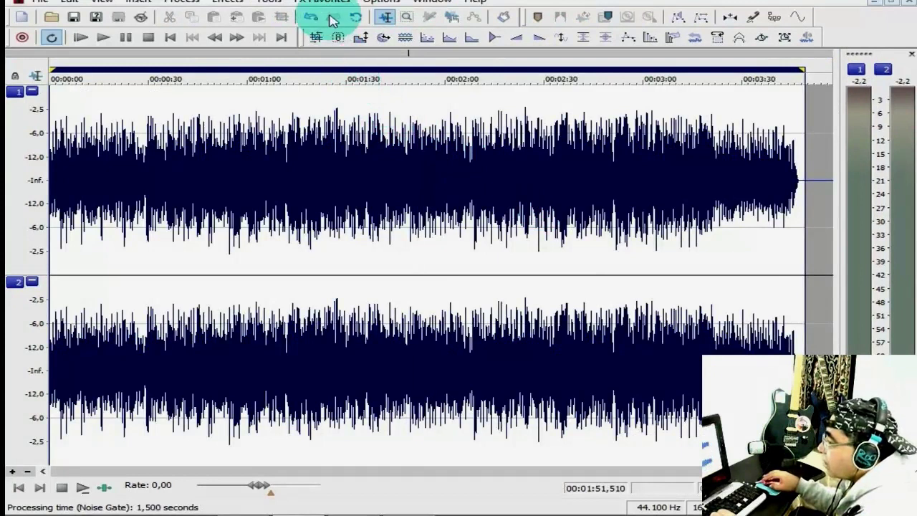
left_click(328, 5)
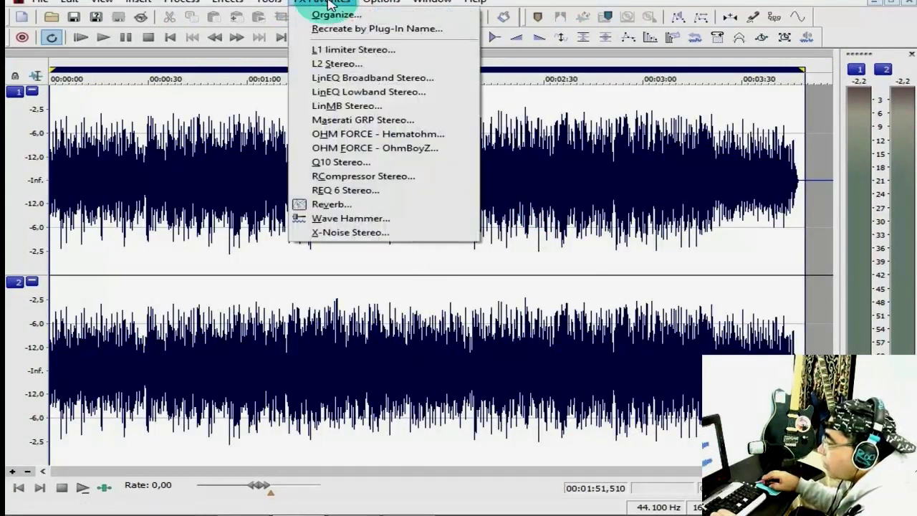
left_click(365, 108)
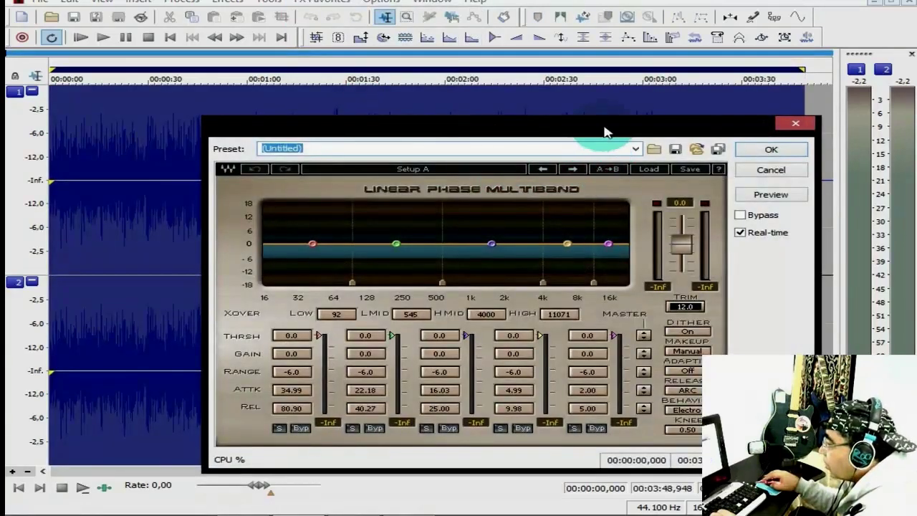
left_click_drag(603, 125, 567, 41)
left_click(509, 260)
left_click_drag(506, 259, 365, 259)
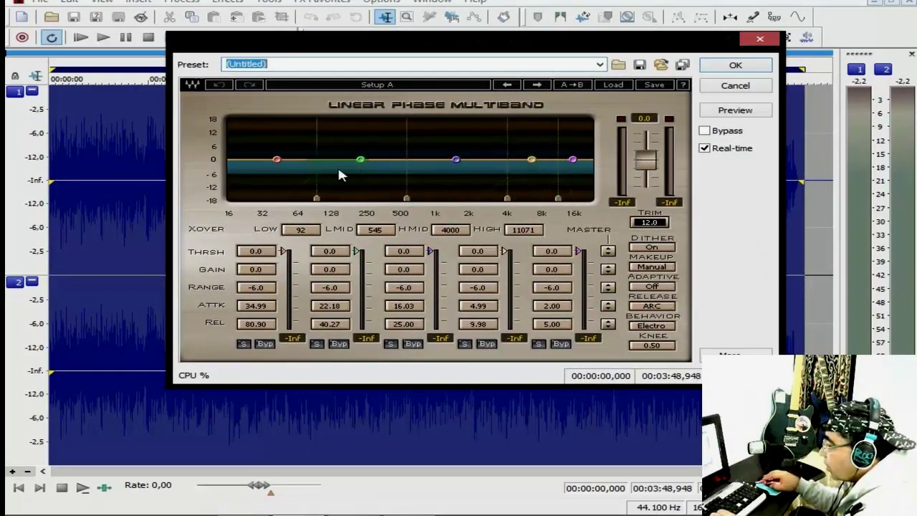
left_click_drag(513, 252, 308, 172)
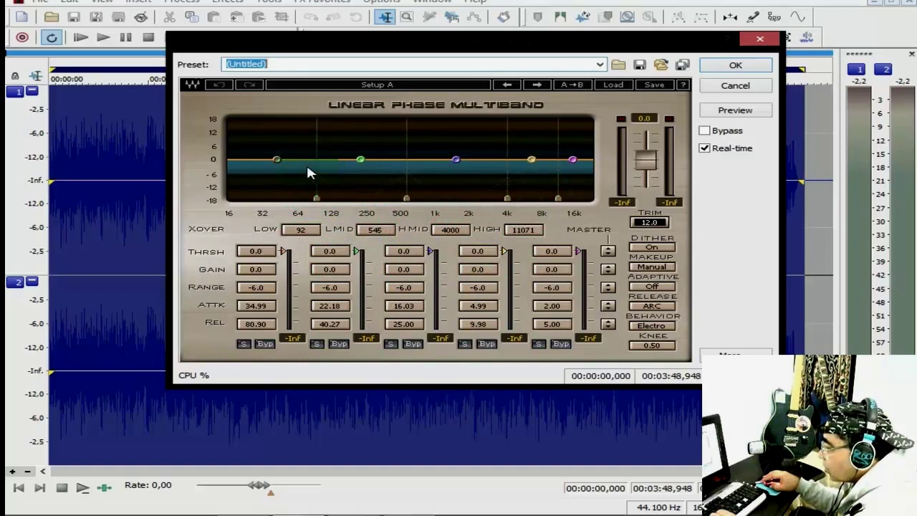
left_click(761, 40)
- Open the Maserati GRP Stereo effect for the whole track and set it to the Master mode
left_click(322, 2)
left_click(405, 119)
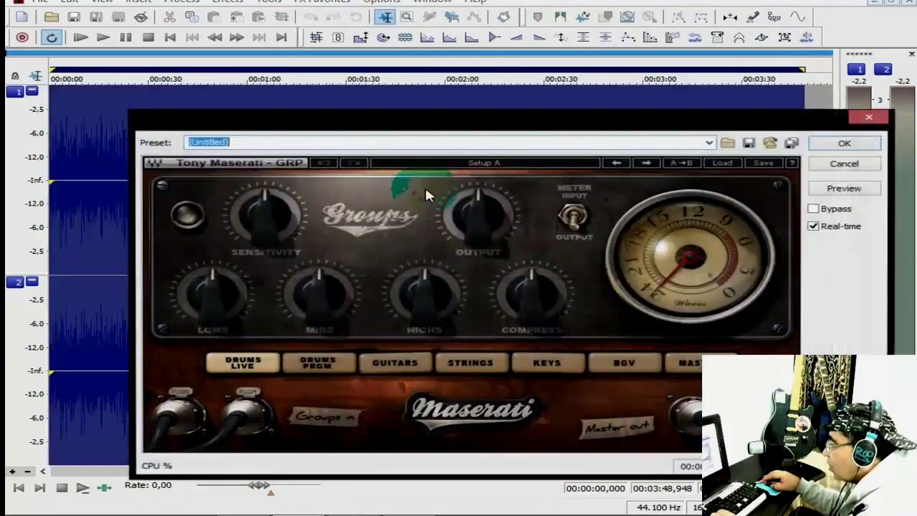
left_click_drag(598, 111, 544, 40)
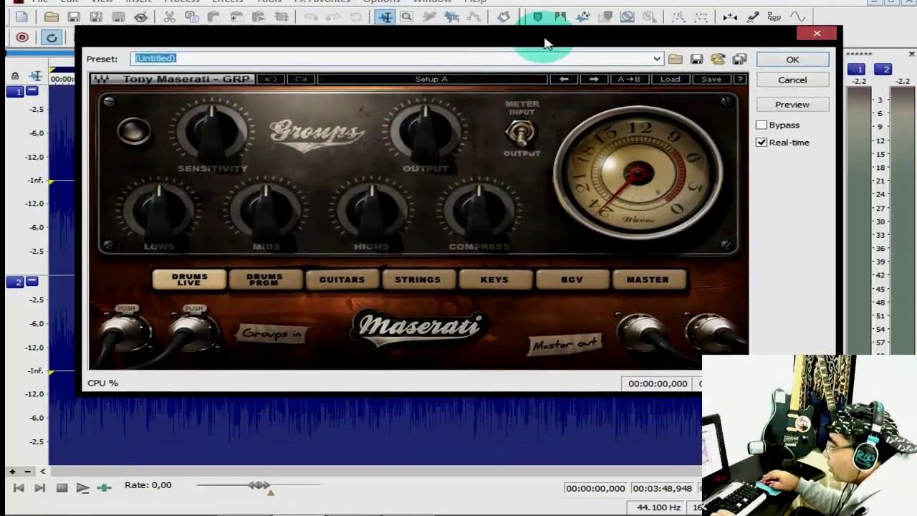
left_click(658, 279)
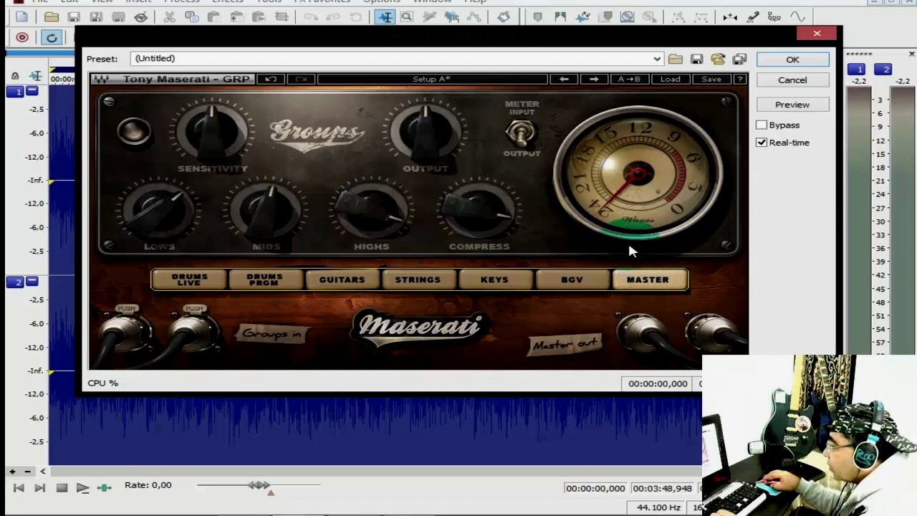
- Lower the output level of the Maserati GRP effect slightly below its centre setting
left_click(762, 142)
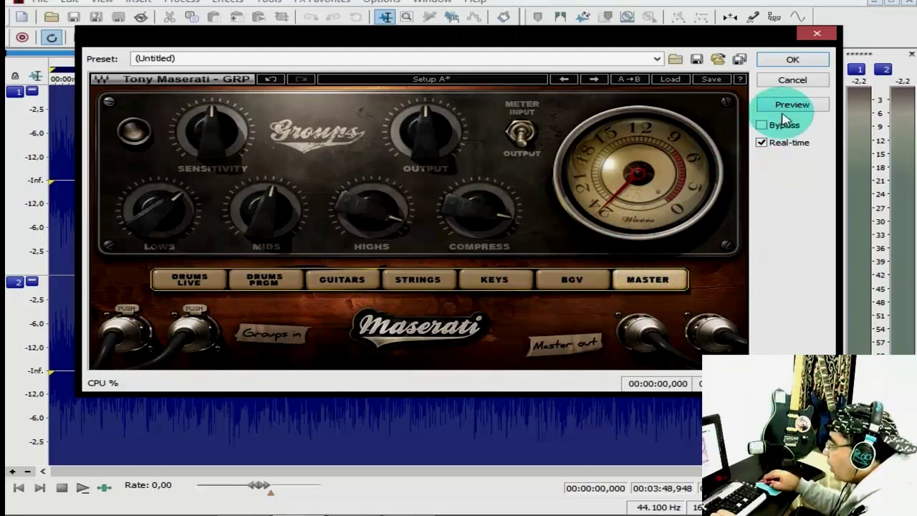
left_click_drag(416, 131, 416, 139)
left_click(782, 103)
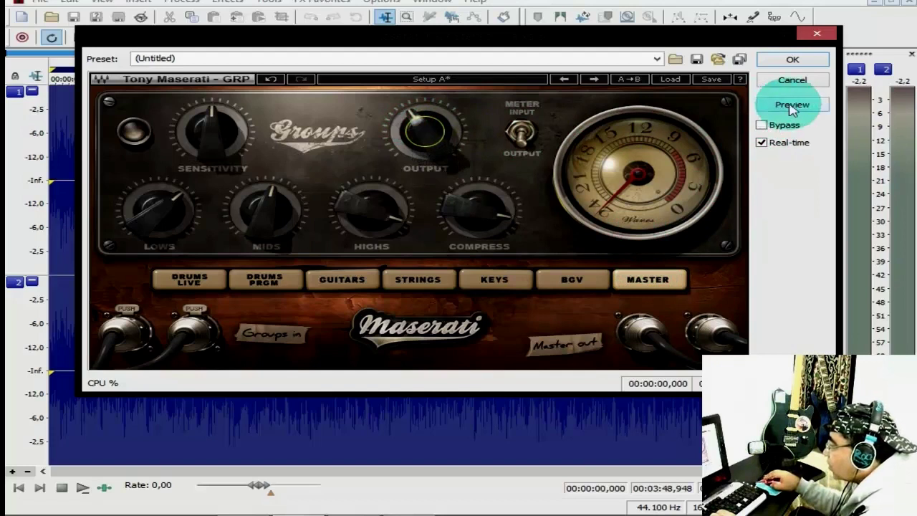
left_click_drag(424, 128, 424, 130)
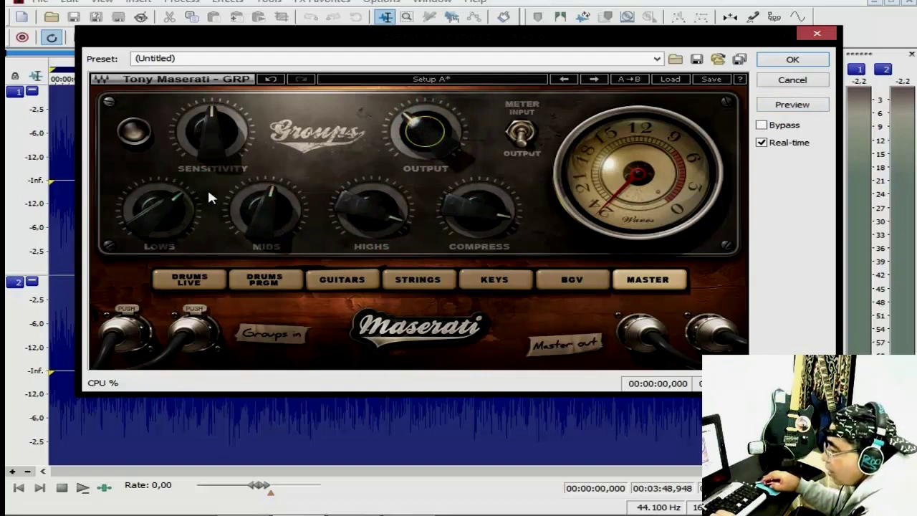
mouse_move(198, 134)
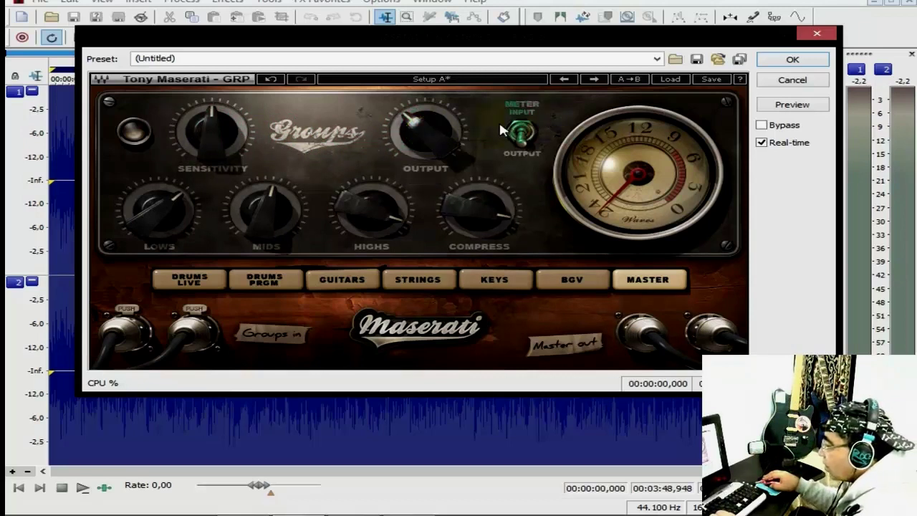
- Preview the Maserati GRP effect, raise its output level slightly above -15.5, and stop the playback
left_click(791, 106)
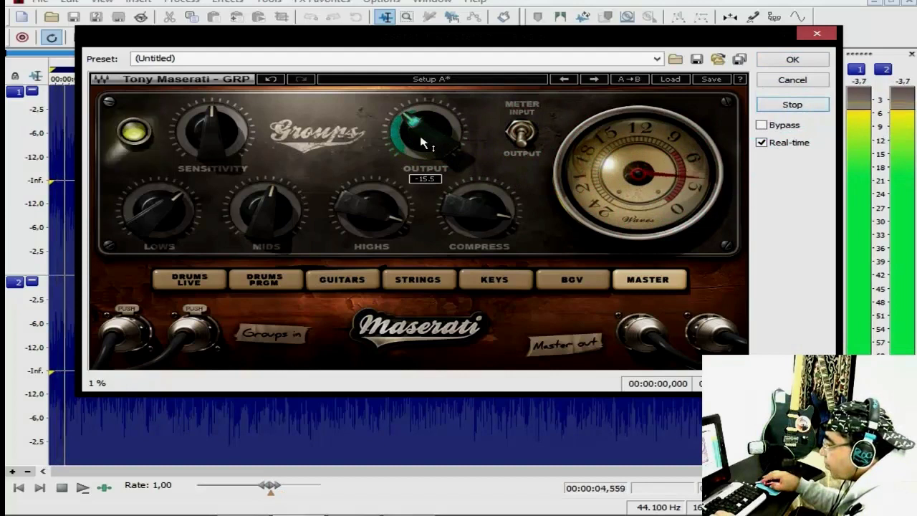
left_click_drag(453, 174, 453, 158)
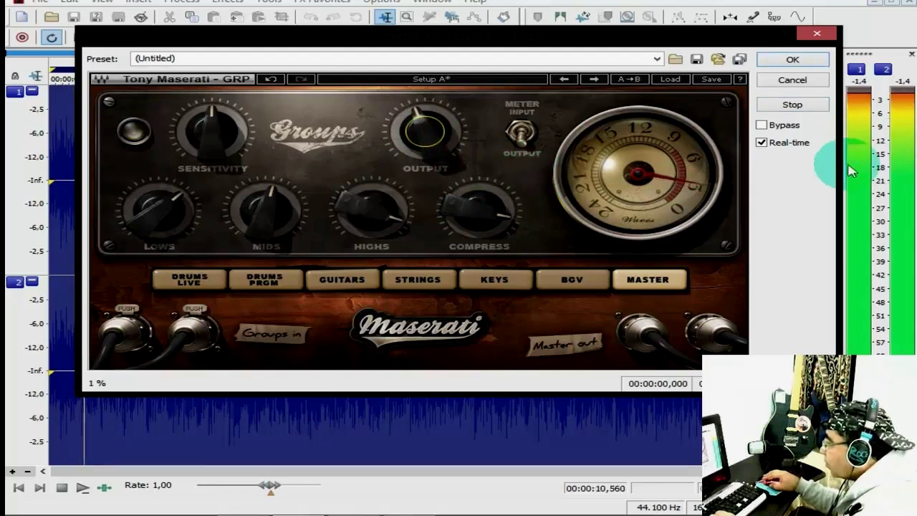
left_click(804, 113)
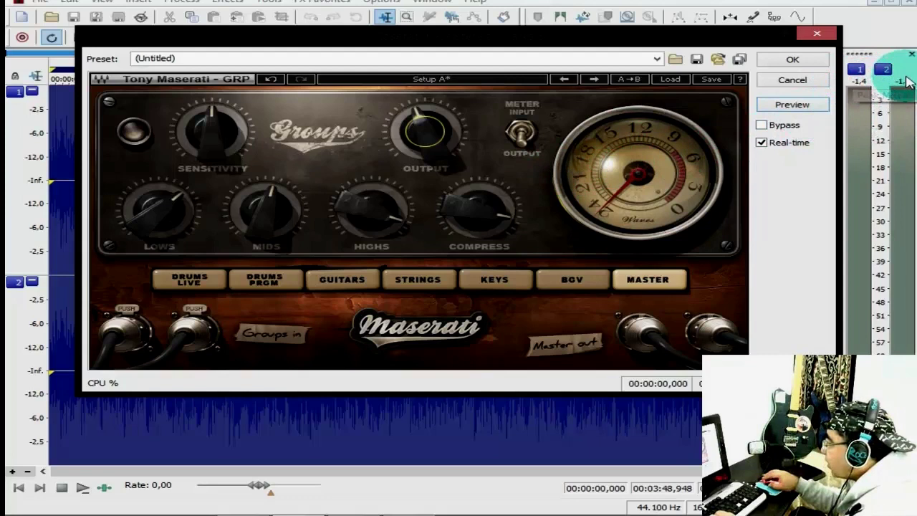
- Reduce the Compress amount of the Maserati GRP effect to about the middle of its range while previewing the track
left_click(789, 106)
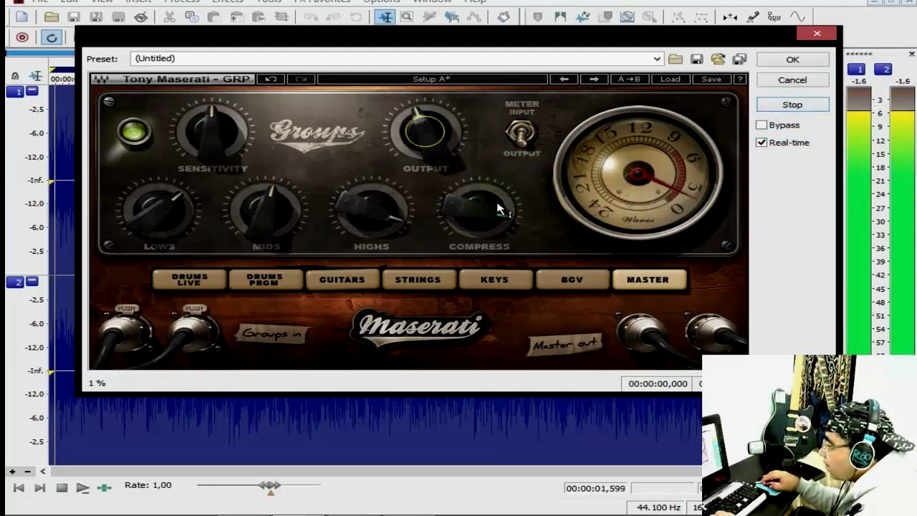
mouse_move(500, 208)
left_mouse_down()
mouse_move(499, 195)
mouse_move(479, 210)
mouse_move(478, 227)
left_mouse_up()
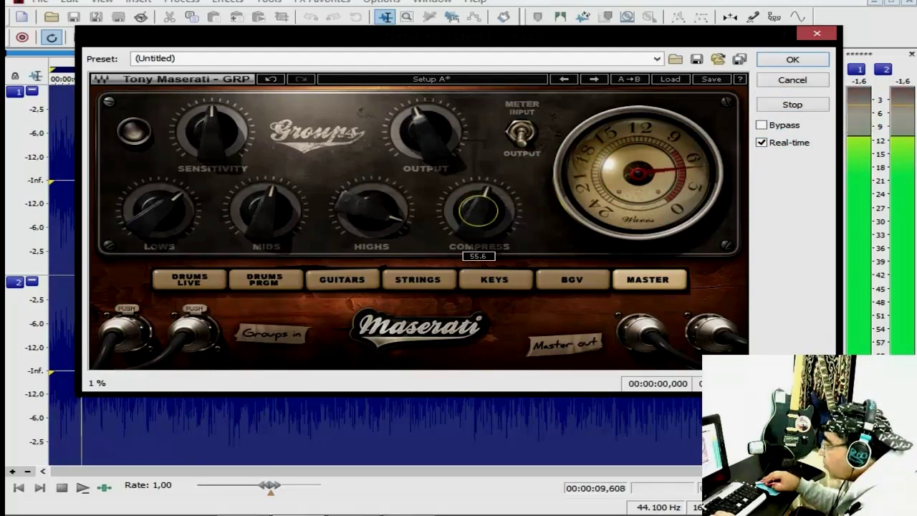
mouse_move(479, 209)
left_mouse_down()
mouse_move(478, 228)
mouse_move(483, 210)
left_mouse_up()
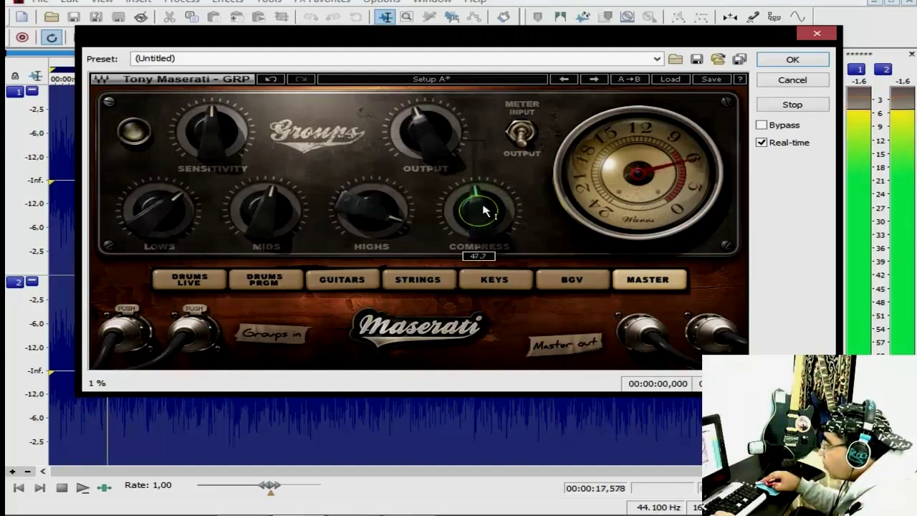
left_click(792, 86)
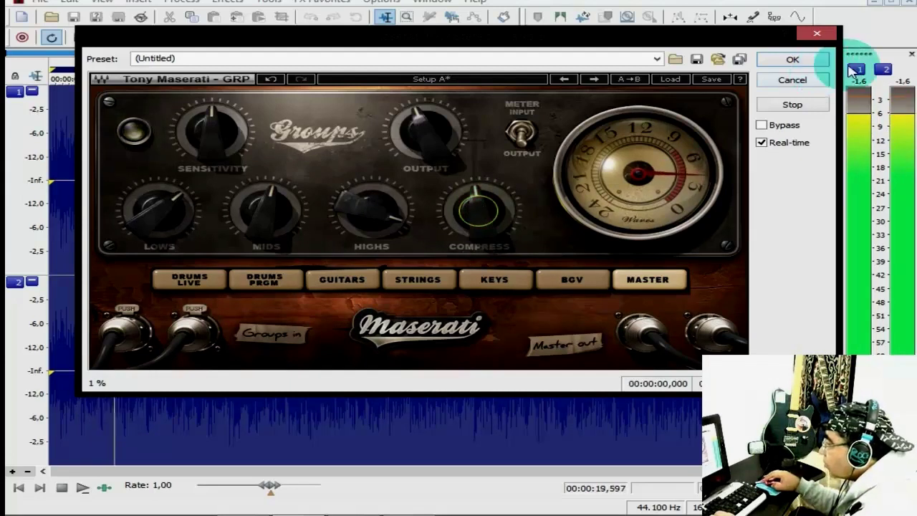
left_click(794, 104)
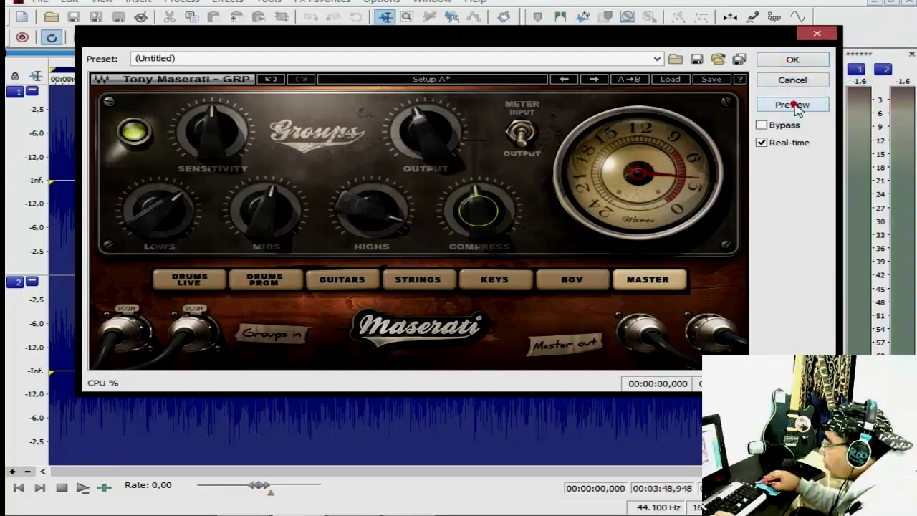
left_click(475, 210)
left_click_drag(476, 210, 562, 168)
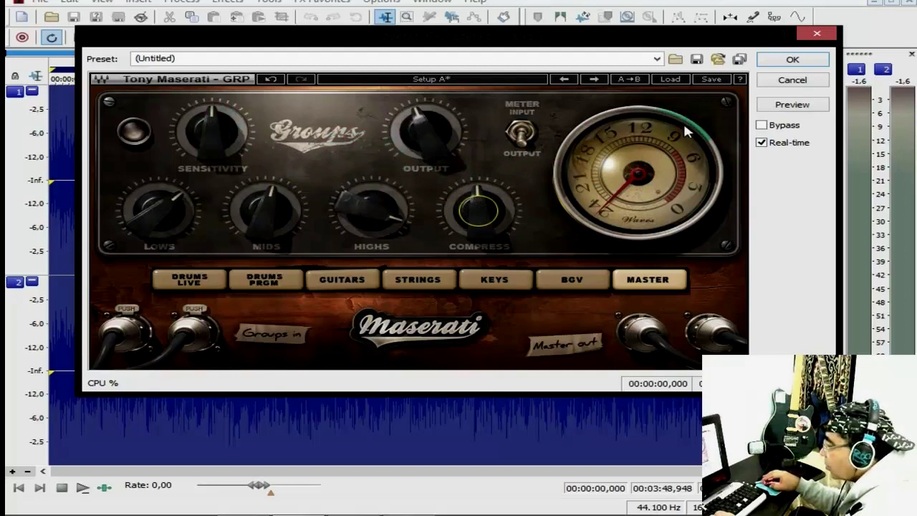
- Preview the effect, lower the Highs to near their centre setting, and set the Sensitivity to -7.0
left_click(794, 106)
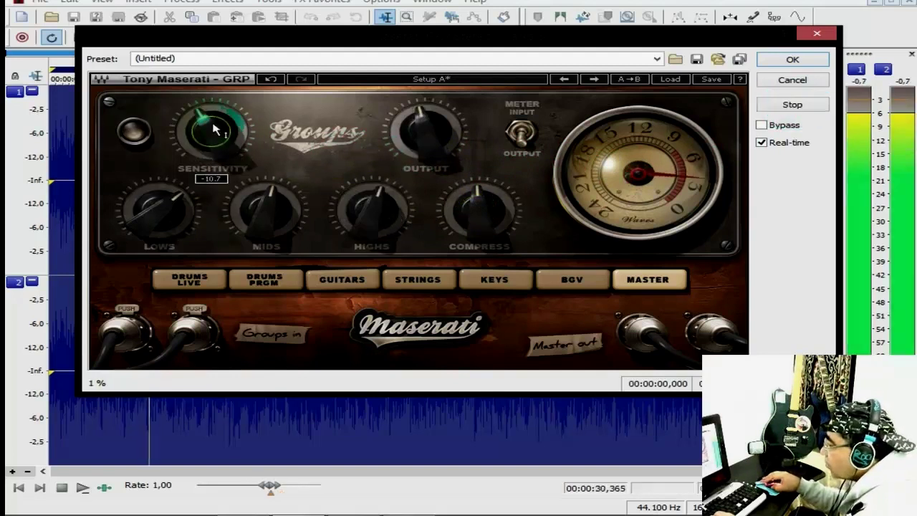
left_click(424, 123)
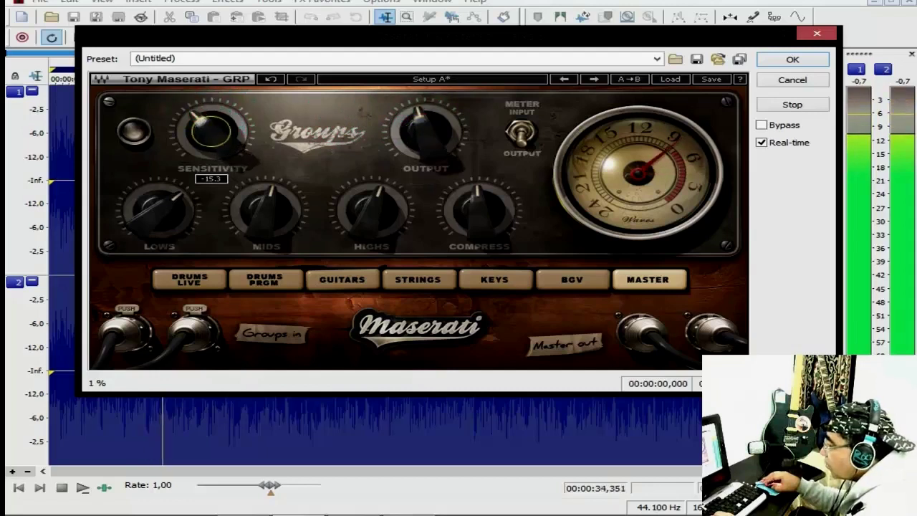
left_click_drag(210, 131, 210, 115)
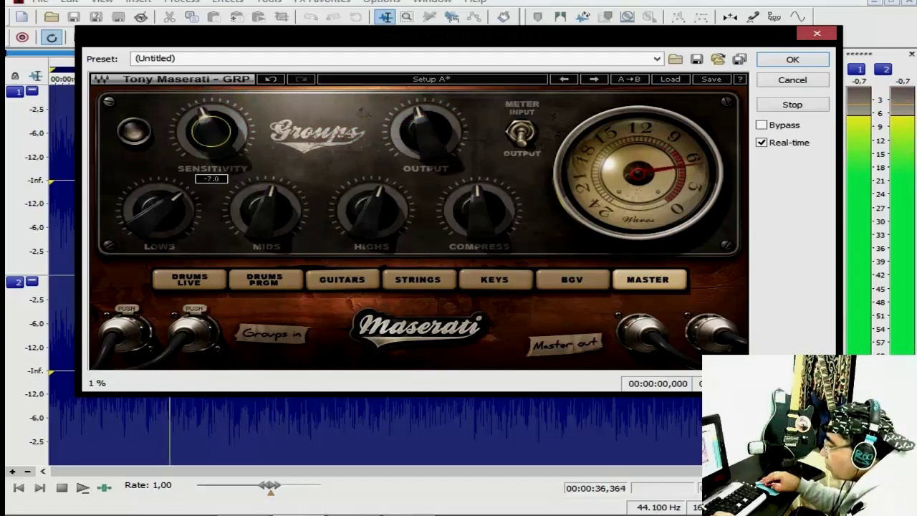
- Raise the Lows slightly, test the Mids at -50.0, and set the Mids just above their centre setting
left_click(165, 214)
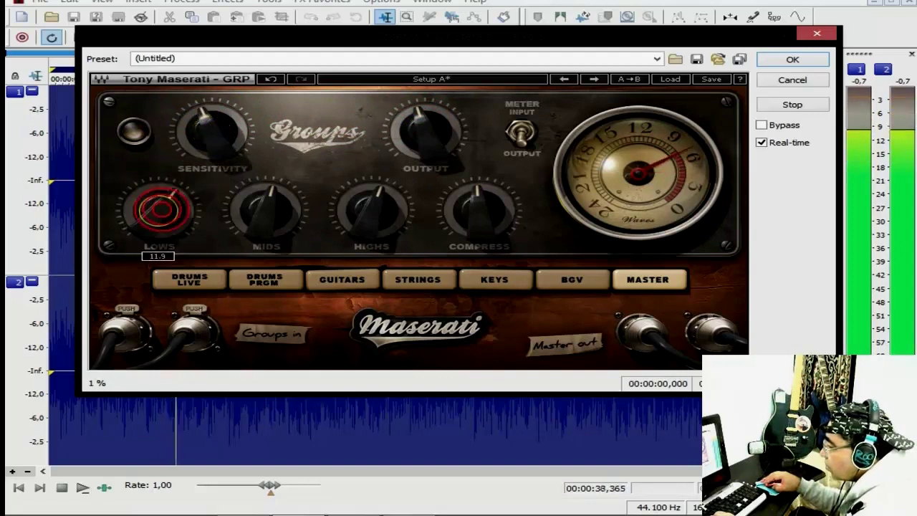
mouse_move(275, 213)
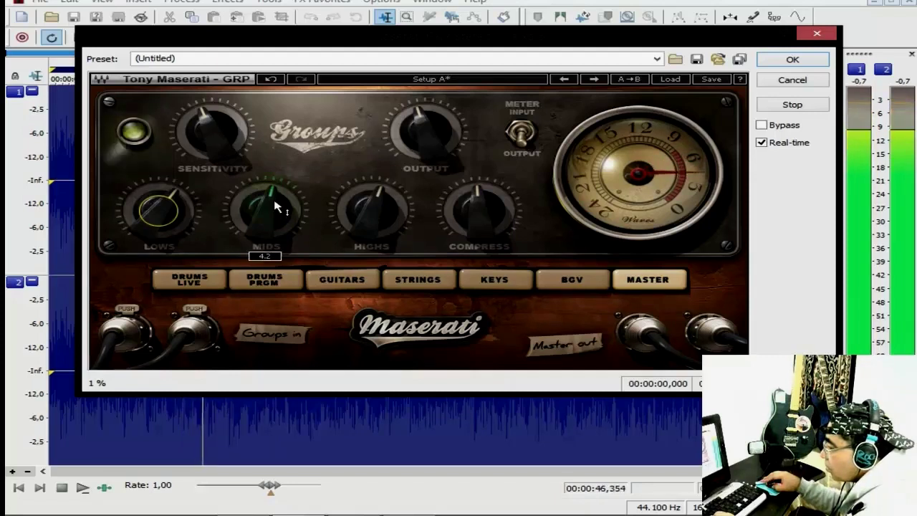
left_click_drag(157, 212, 149, 203)
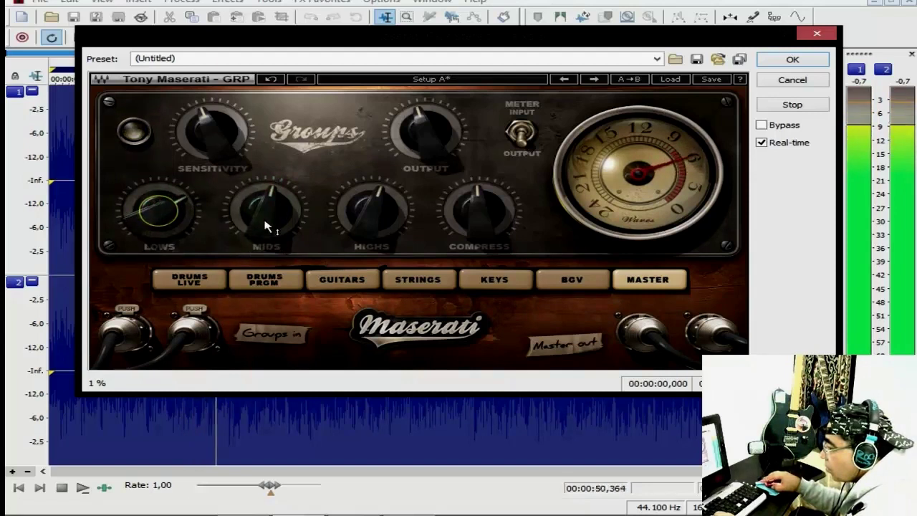
left_click_drag(266, 214, 267, 272)
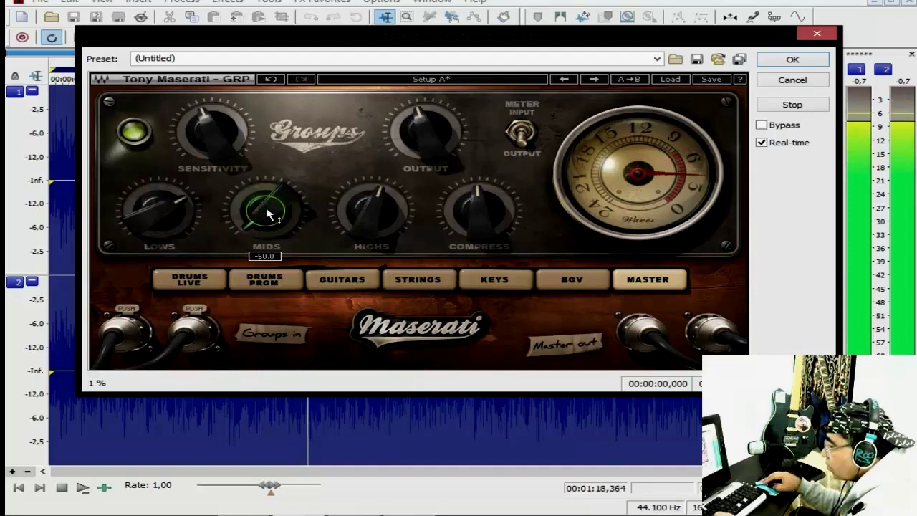
left_click_drag(269, 214, 269, 174)
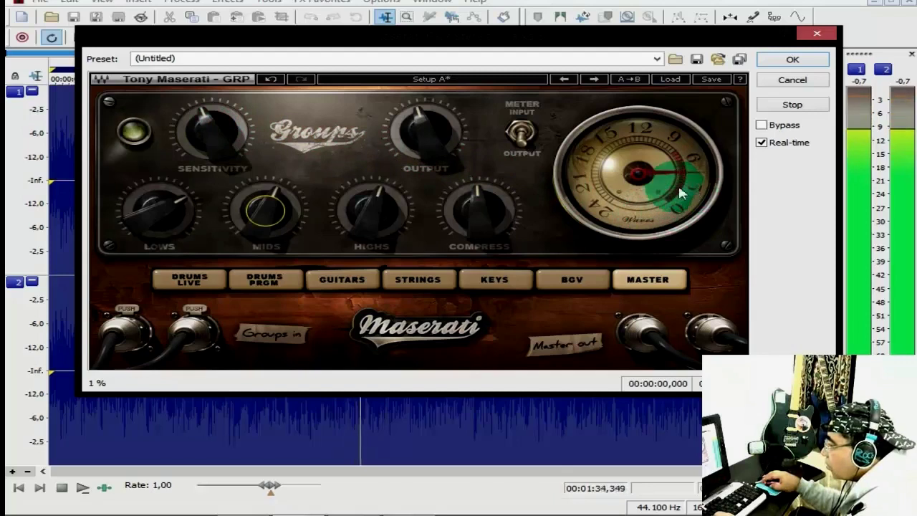
- Stop the preview and raise the effect's output level to about its centre setting, with slightly more Lows and Compress
left_click_drag(423, 133, 422, 133)
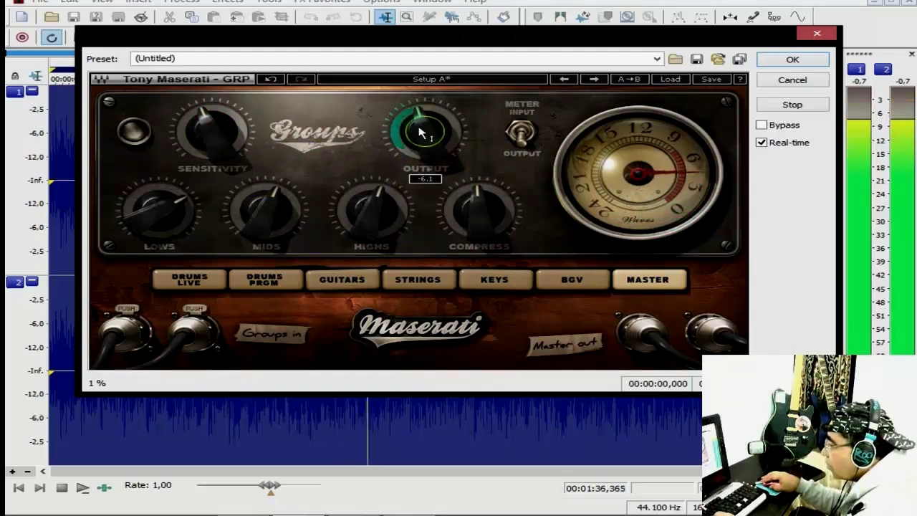
left_click(788, 105)
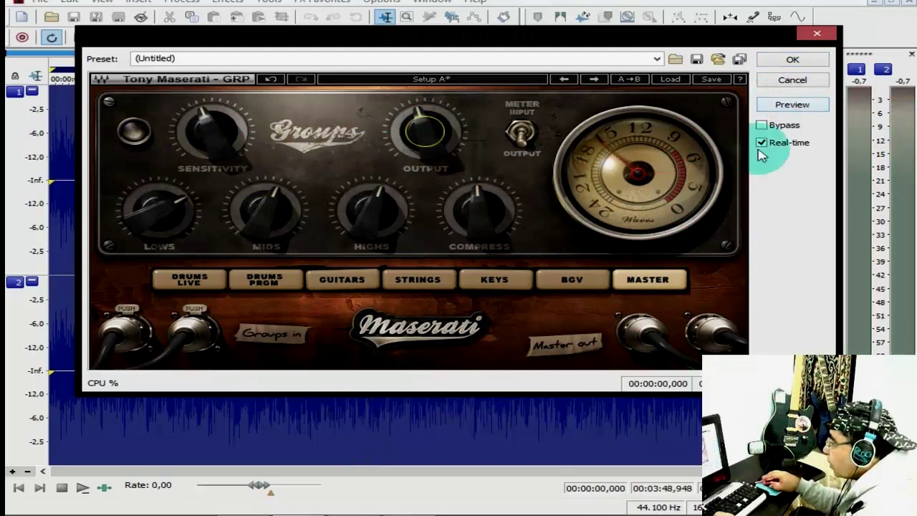
left_click_drag(423, 133, 423, 132)
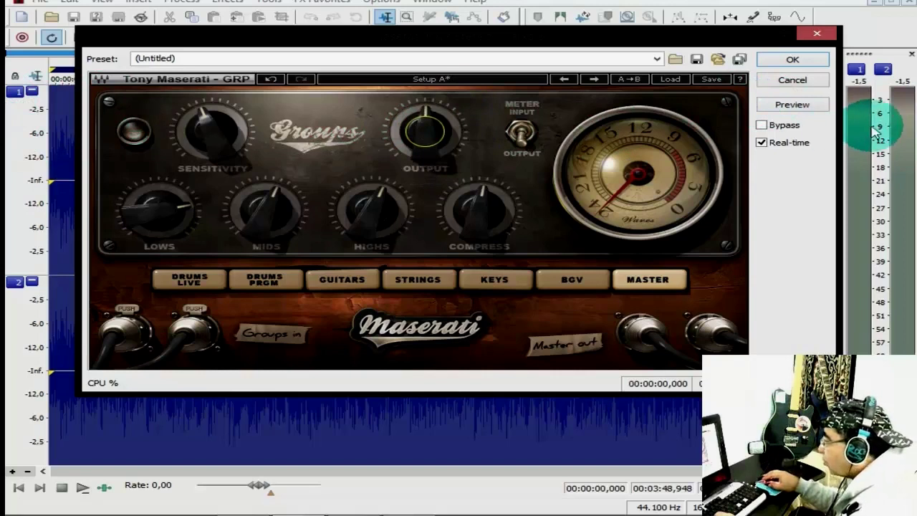
- Preview the adjusted Maserati GRP settings and apply the effect to the whole track
left_click(793, 105)
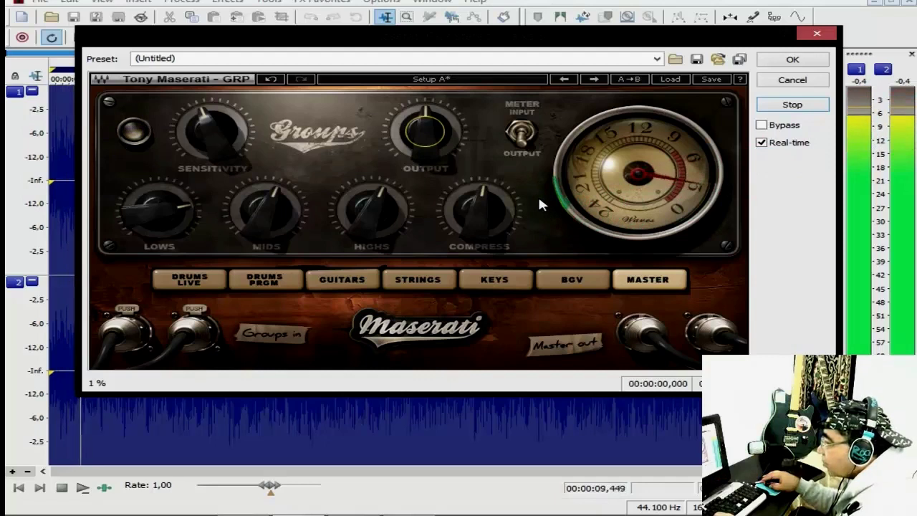
left_click(793, 109)
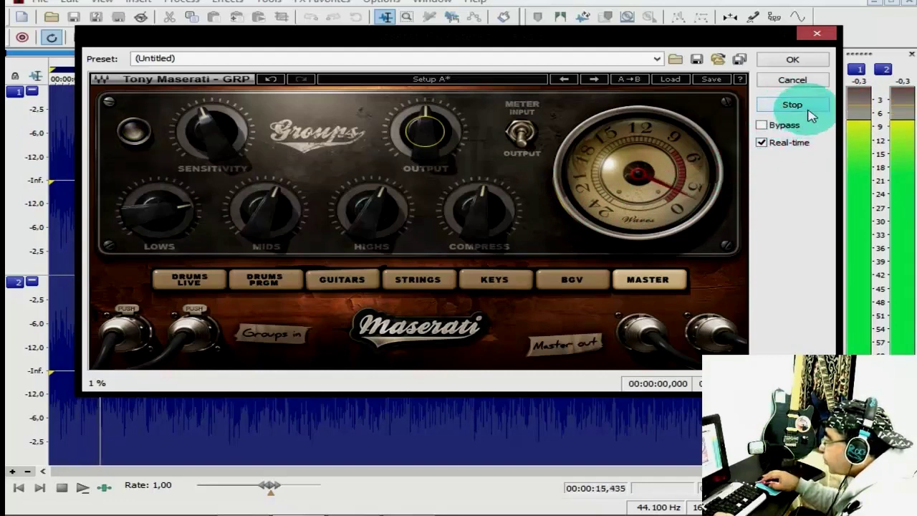
left_click(806, 109)
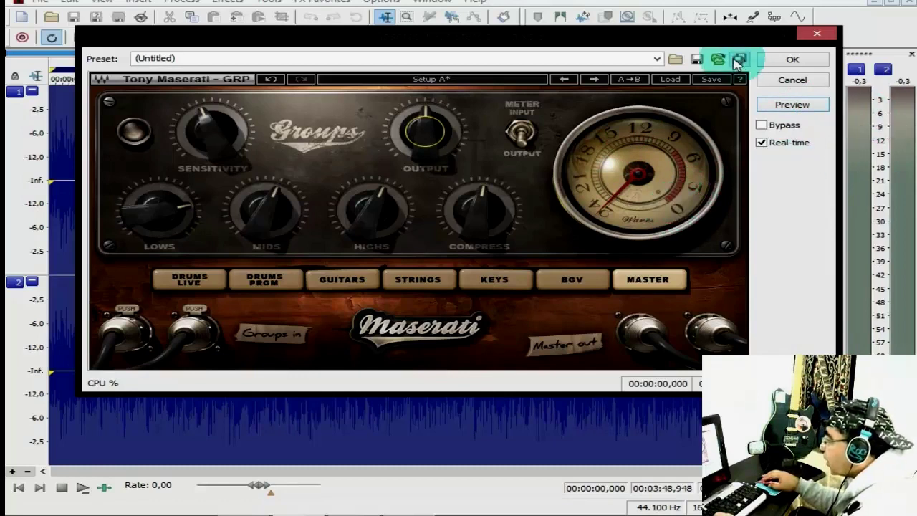
left_click(675, 57)
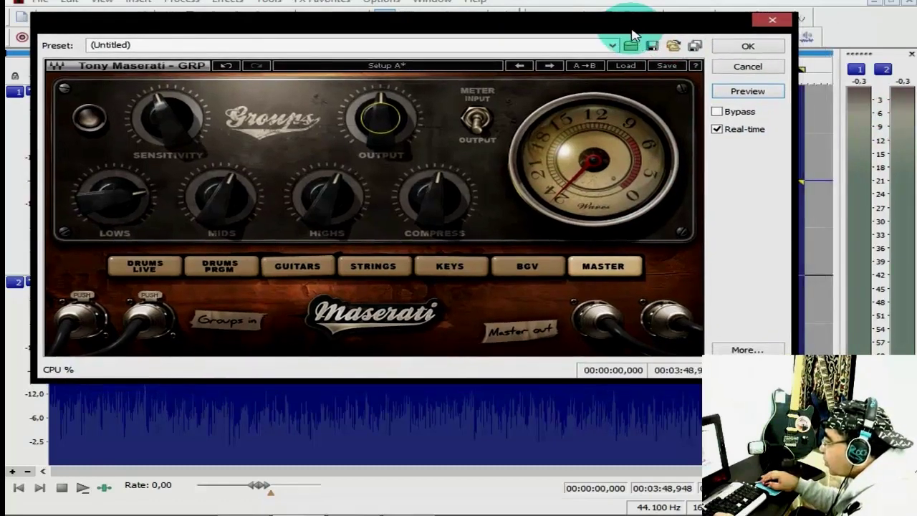
left_click(749, 45)
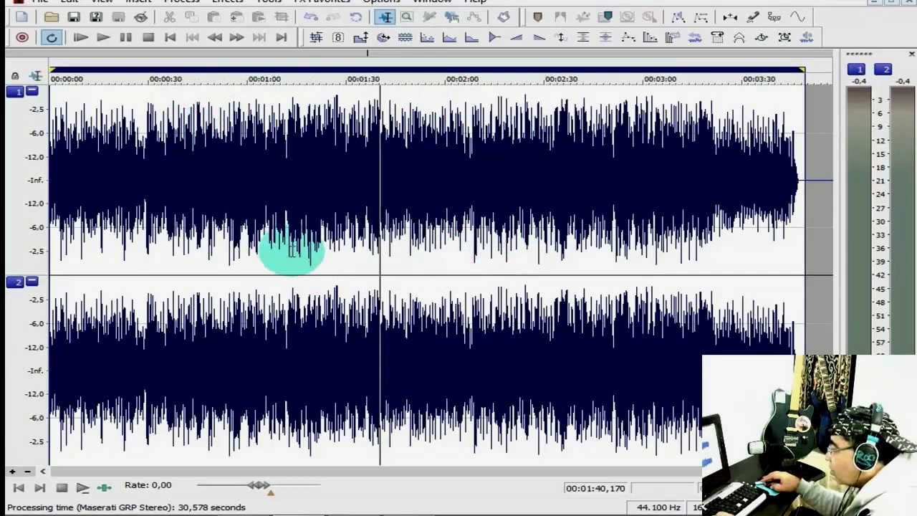
- Compute the track's statistics, check the RMS level of both channels, and close the results
left_click(272, 2)
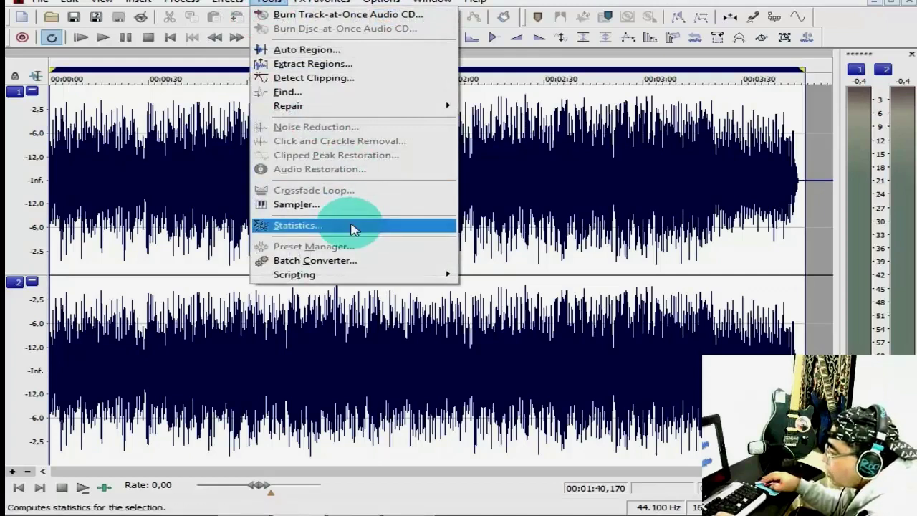
left_click(351, 228)
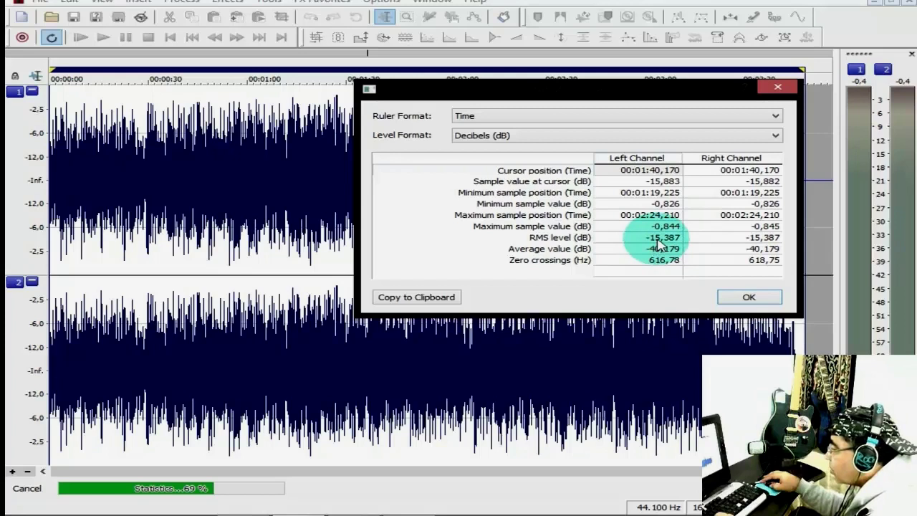
key("Return")
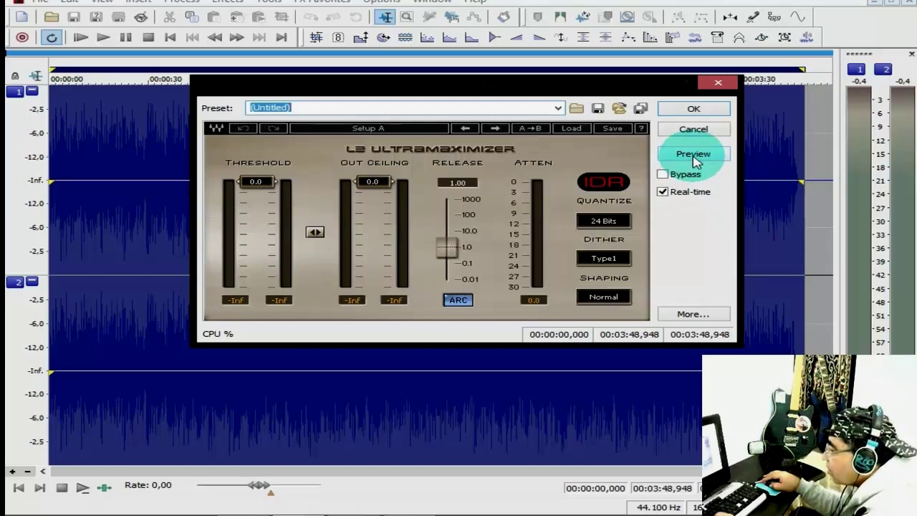
- Set the L2 Ultramaximizer to a threshold of -2.0 and an output ceiling of -0.3, and apply it to the whole track
left_click_drag(256, 182, 259, 218)
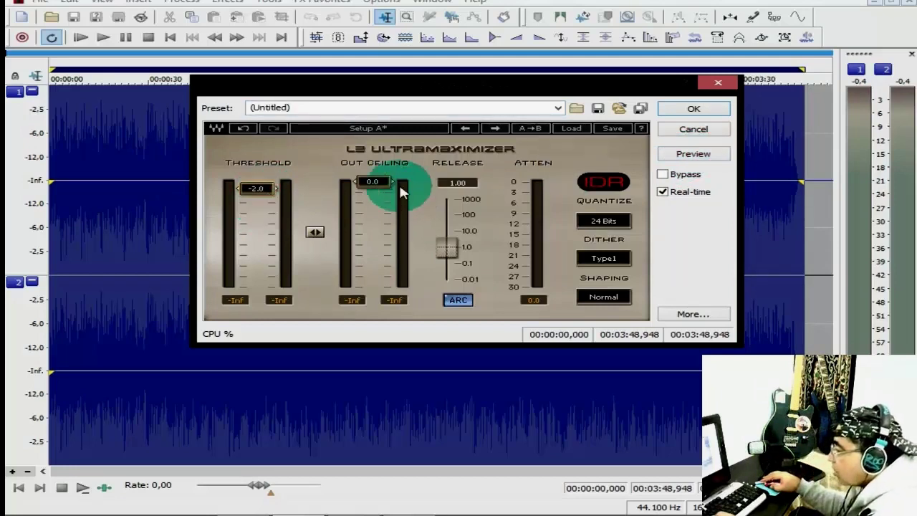
left_click(372, 181)
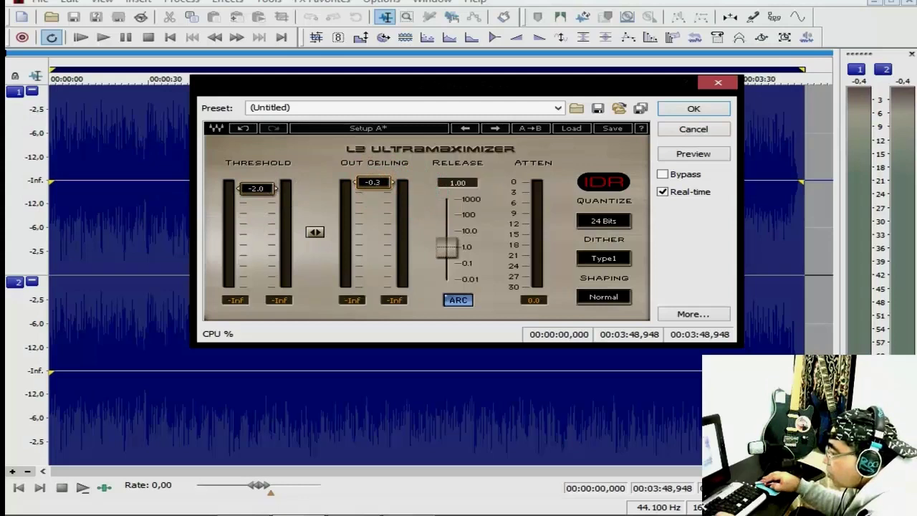
mouse_move(373, 182)
left_mouse_down()
mouse_move(420, 191)
mouse_move(364, 188)
left_mouse_up()
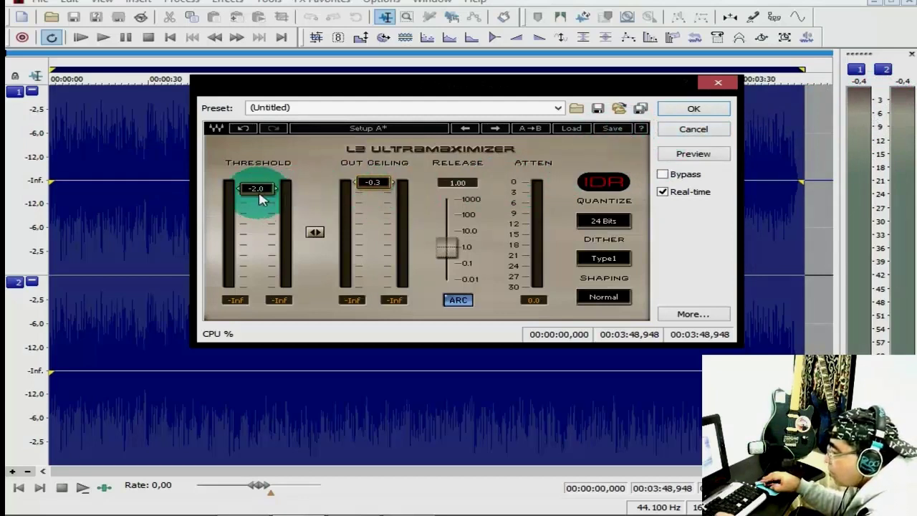
left_click(695, 110)
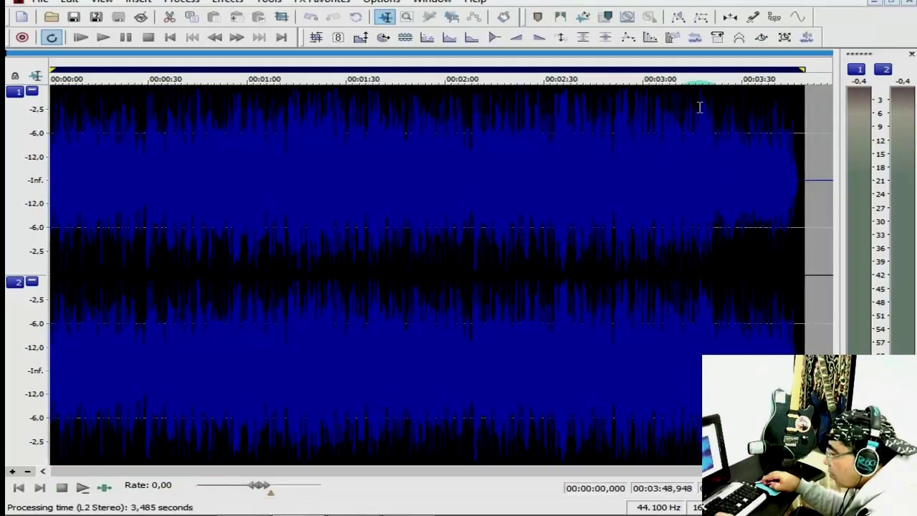
- Clear the selection, compute the limited track's statistics to check both channels' RMS level, and close the results
left_click(443, 226)
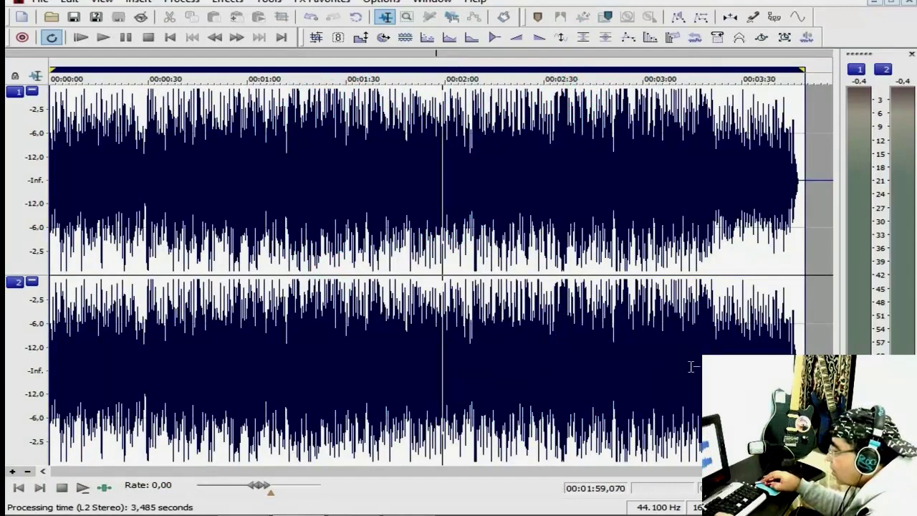
left_click(574, 288)
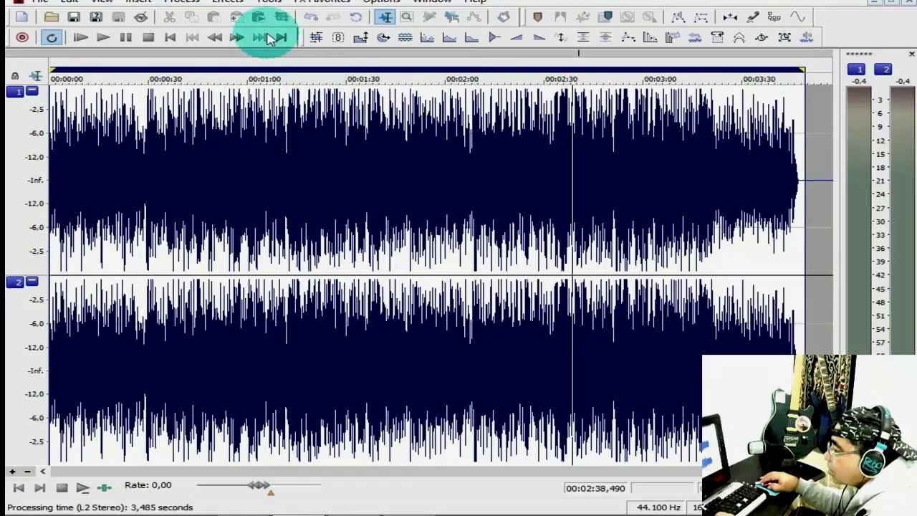
left_click(269, 1)
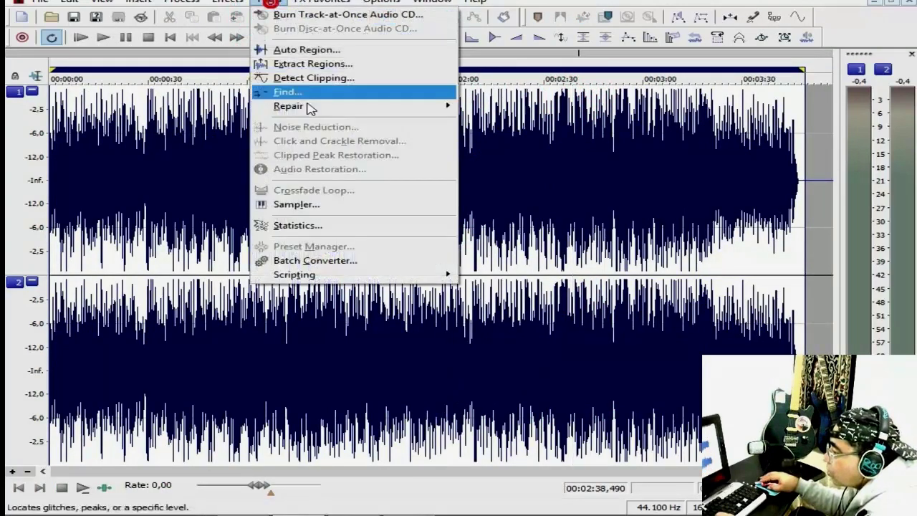
left_click(348, 228)
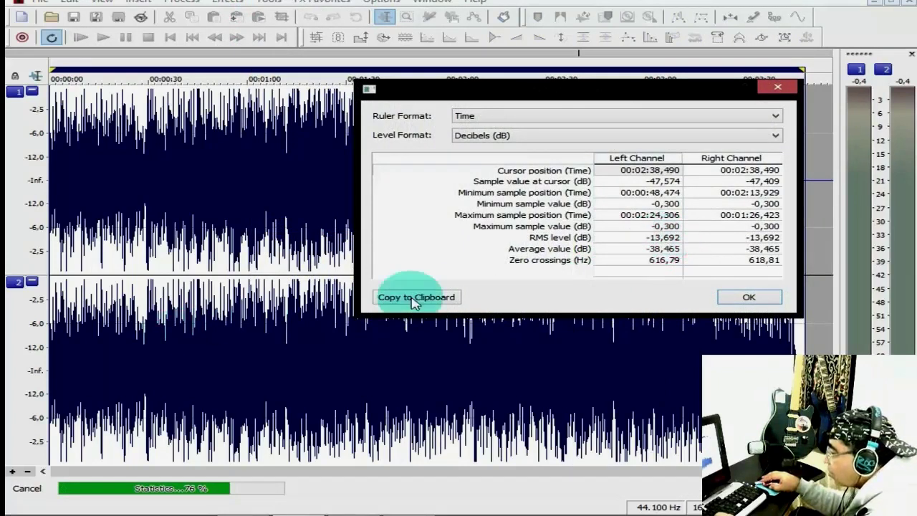
left_click(776, 88)
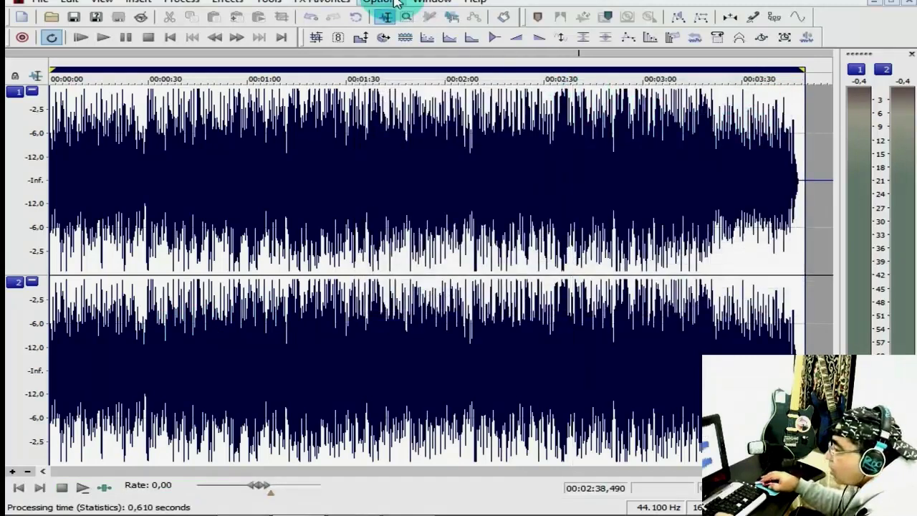
- Apply the L2 Ultramaximizer to the whole track a second time using the user preset "L 2 LEVEL L.R"
left_click(310, 7)
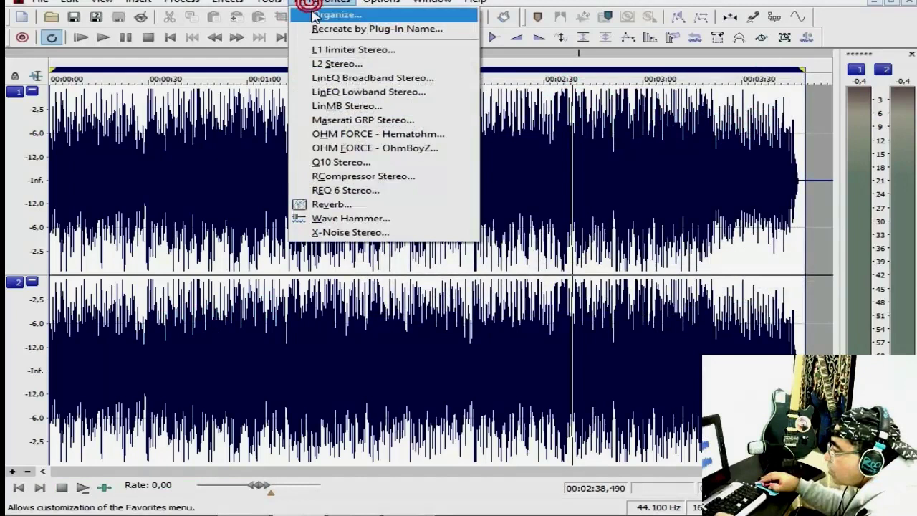
left_click(317, 17)
left_click(588, 159)
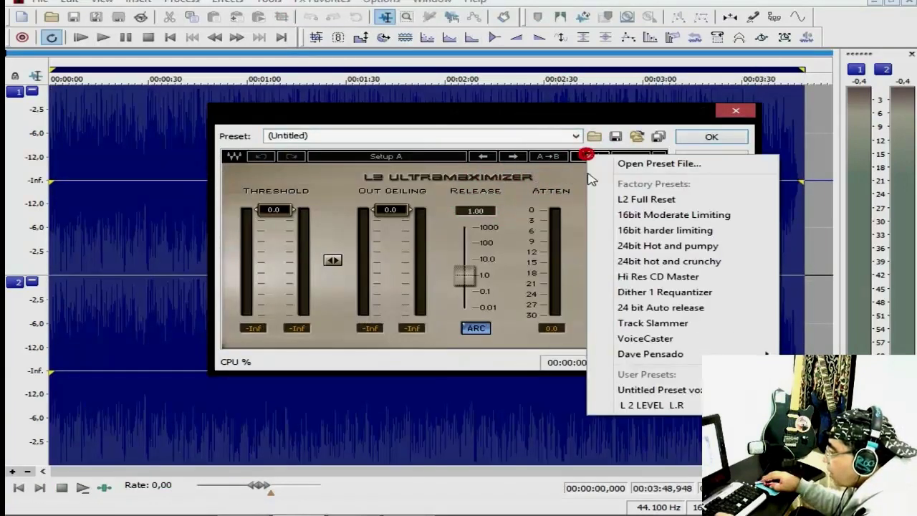
left_click(658, 405)
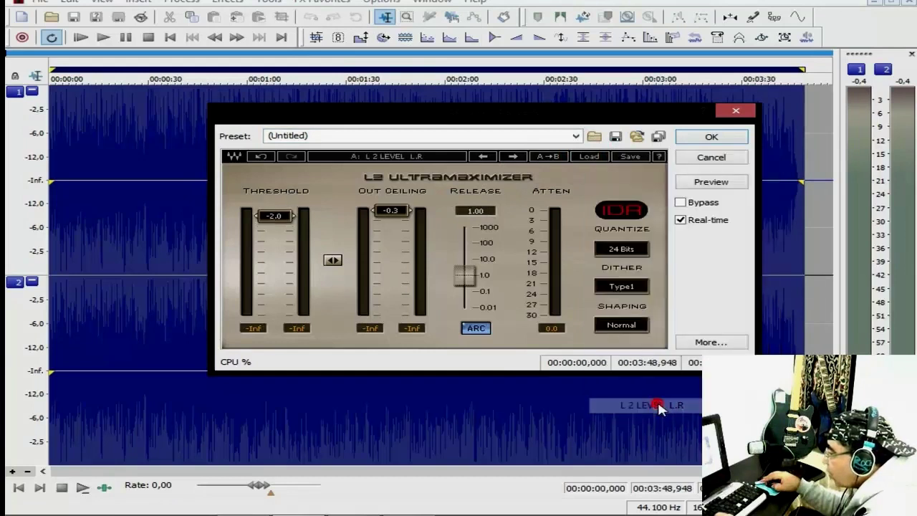
left_click(736, 142)
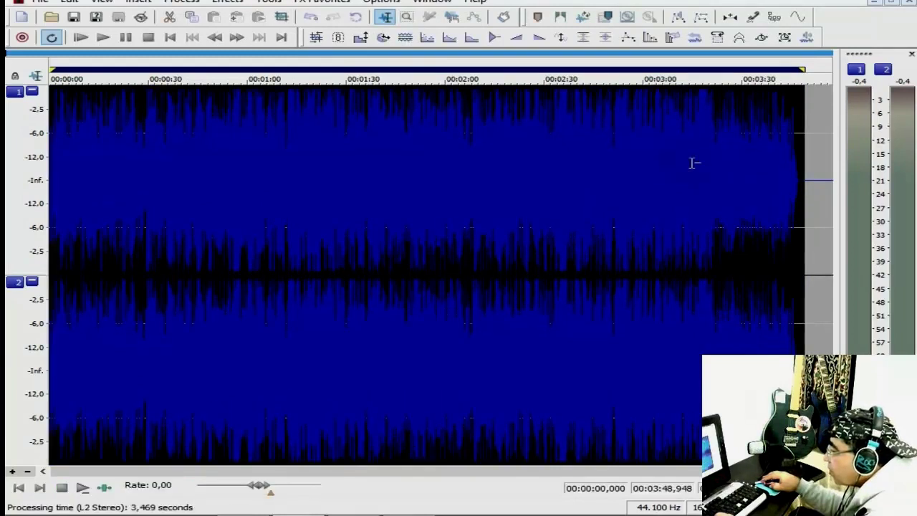
- Deselect the waveform, recompute the statistics after the second limiting pass to check the RMS level, and close the results
left_click(494, 261)
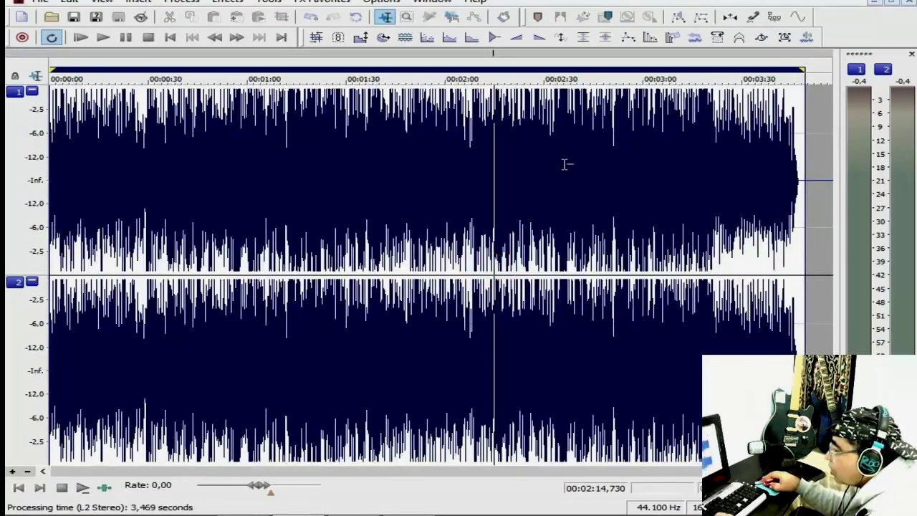
left_click(660, 100)
left_click(604, 256)
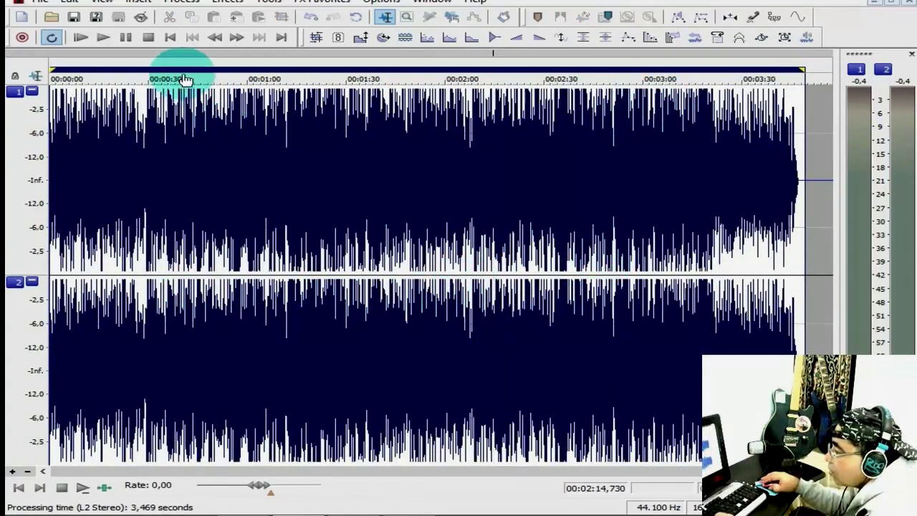
left_click(391, 258)
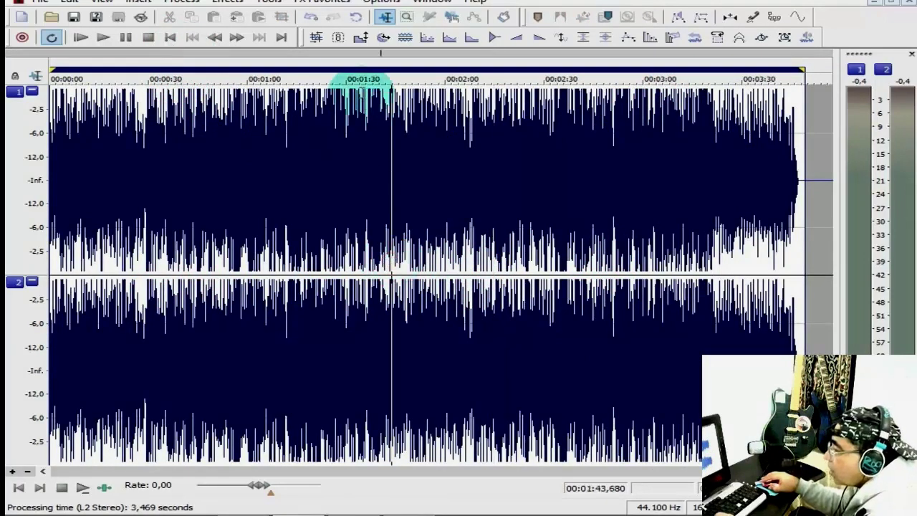
left_click(270, 6)
left_click(339, 224)
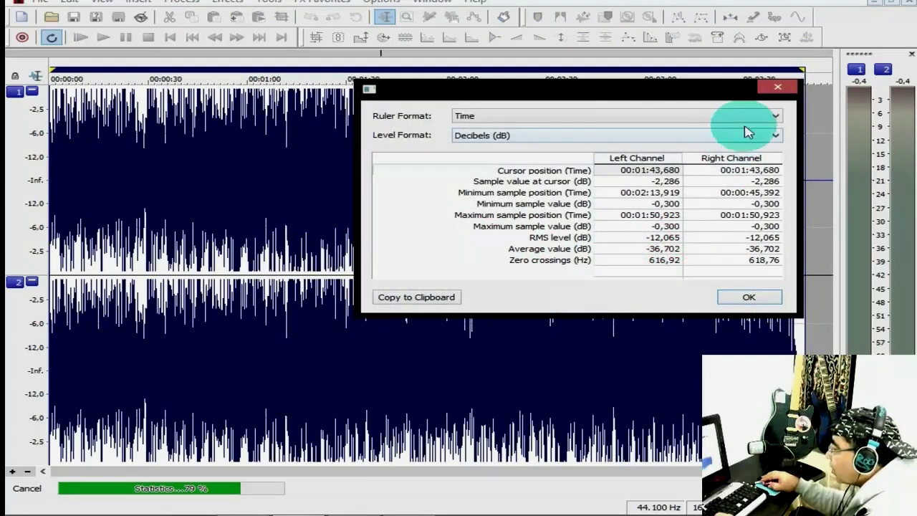
left_click(779, 94)
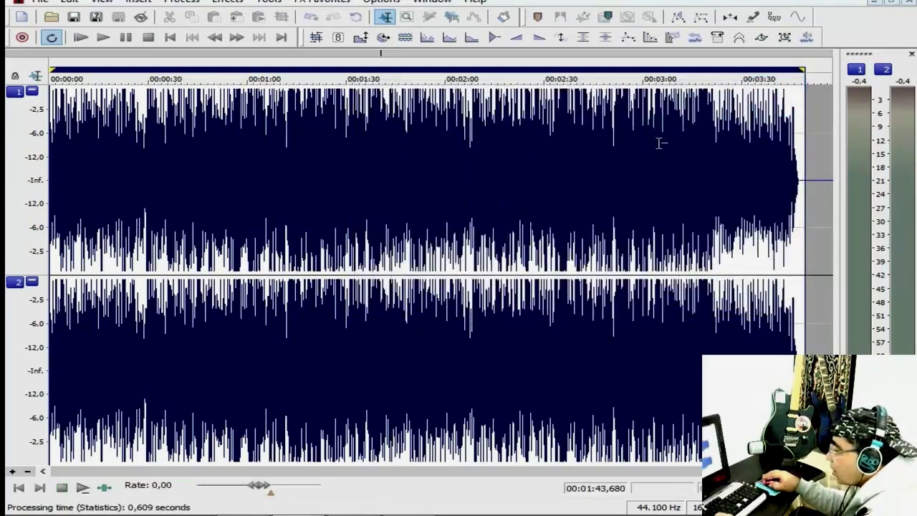
- Play the mastered track from its start, widening the channel meters slightly to watch the output levels, and stop playback
left_click(170, 37)
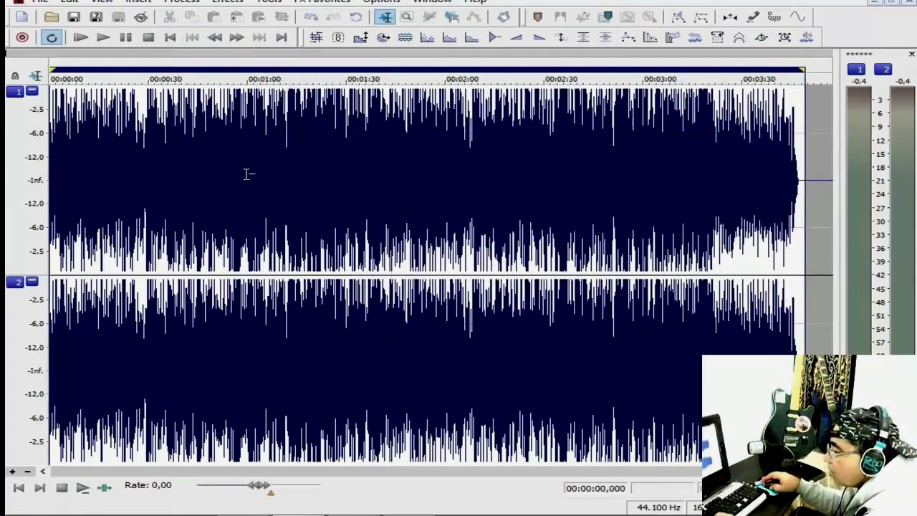
scroll(247, 174, "up", 3)
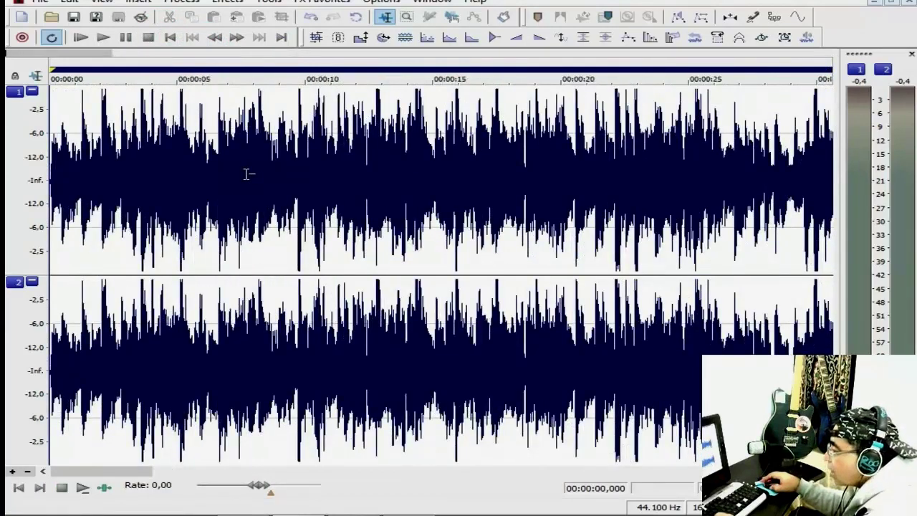
scroll(246, 174, "down", 3)
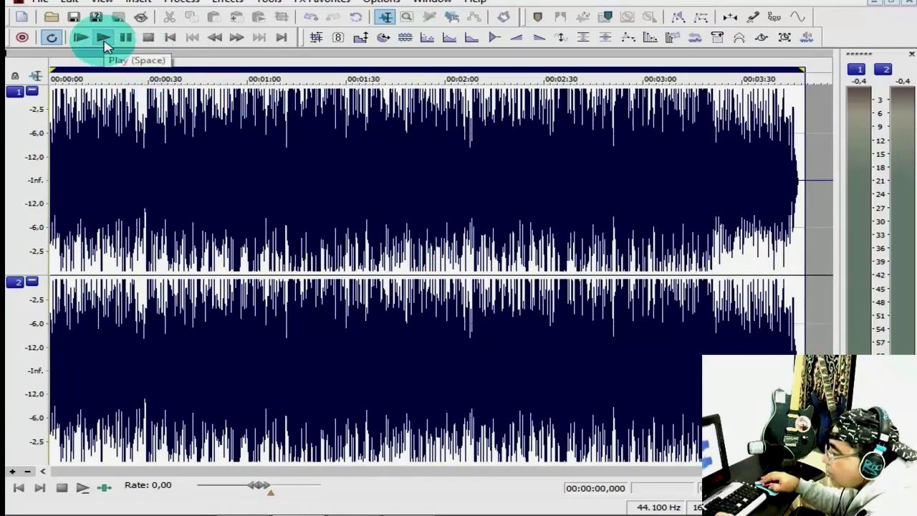
left_click(104, 44)
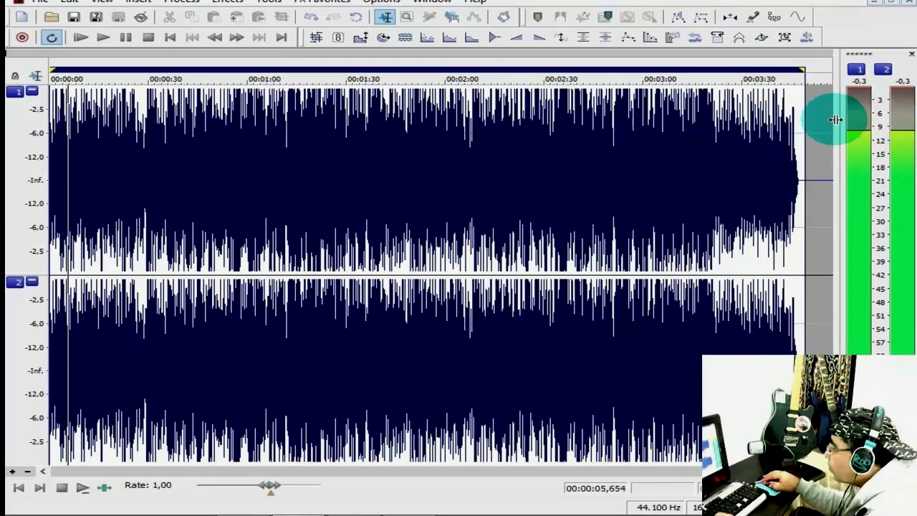
left_click_drag(836, 120, 824, 126)
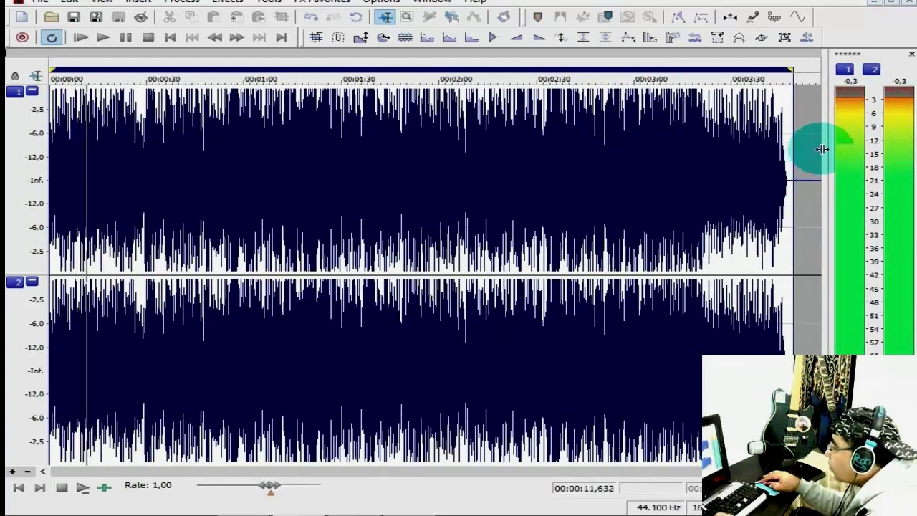
mouse_move(827, 147)
left_mouse_down()
mouse_move(819, 152)
mouse_move(851, 150)
mouse_move(816, 158)
left_mouse_up()
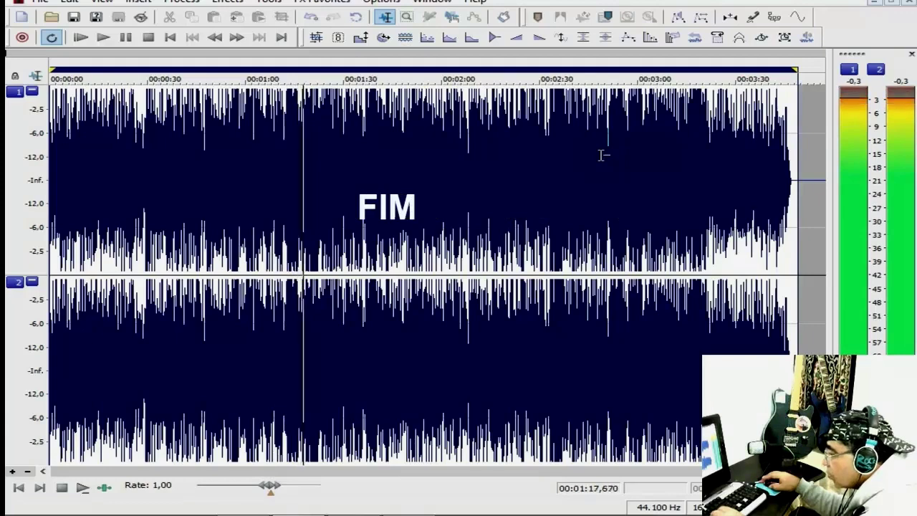
key("space")
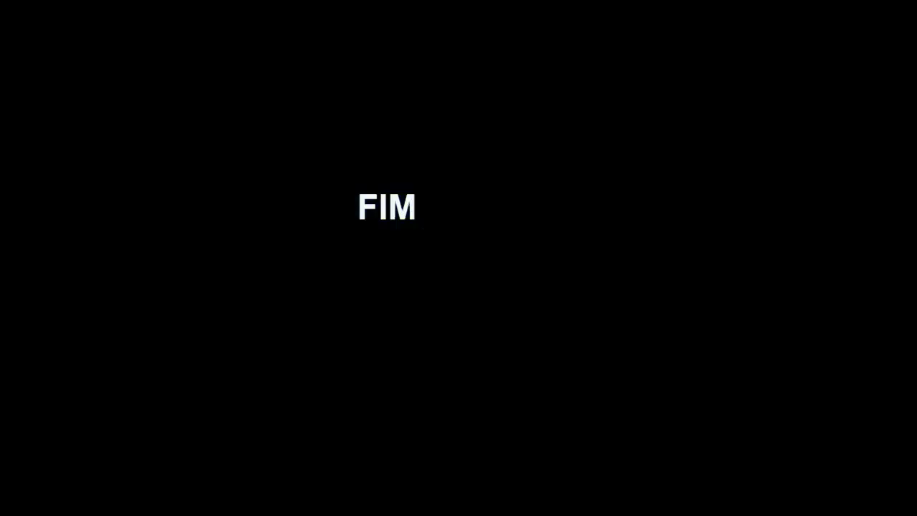